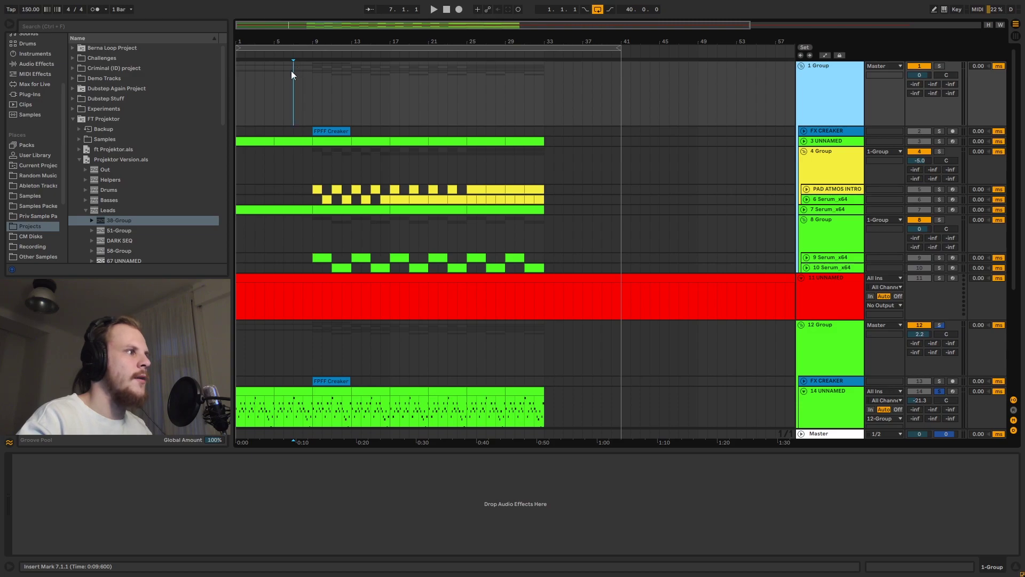
# Solo 1 Group and audition it from bar 7 through about bar 26.
pyautogui.click(939, 65)
pyautogui.press('space')
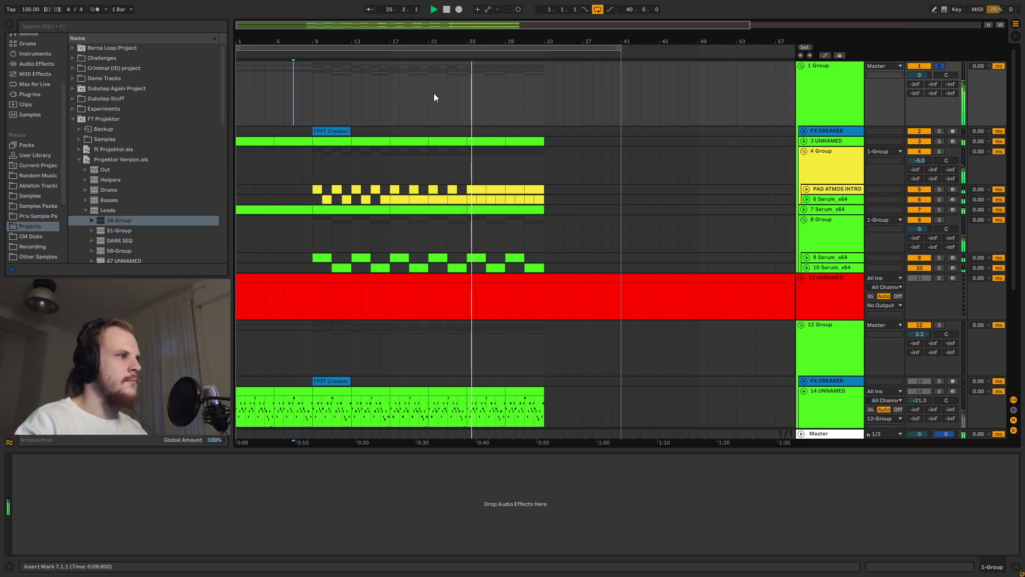
pyautogui.press('space')
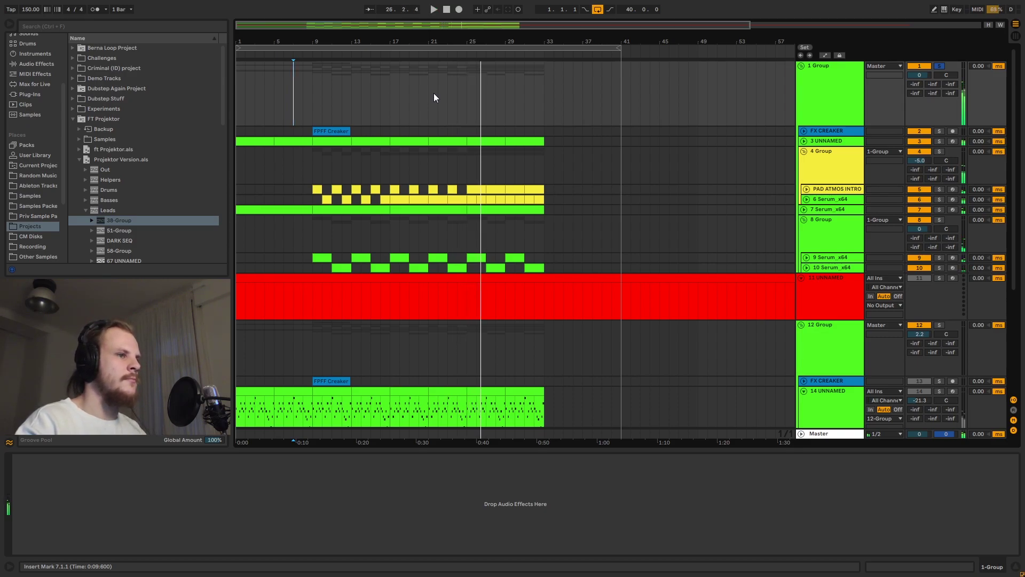
pyautogui.click(816, 115)
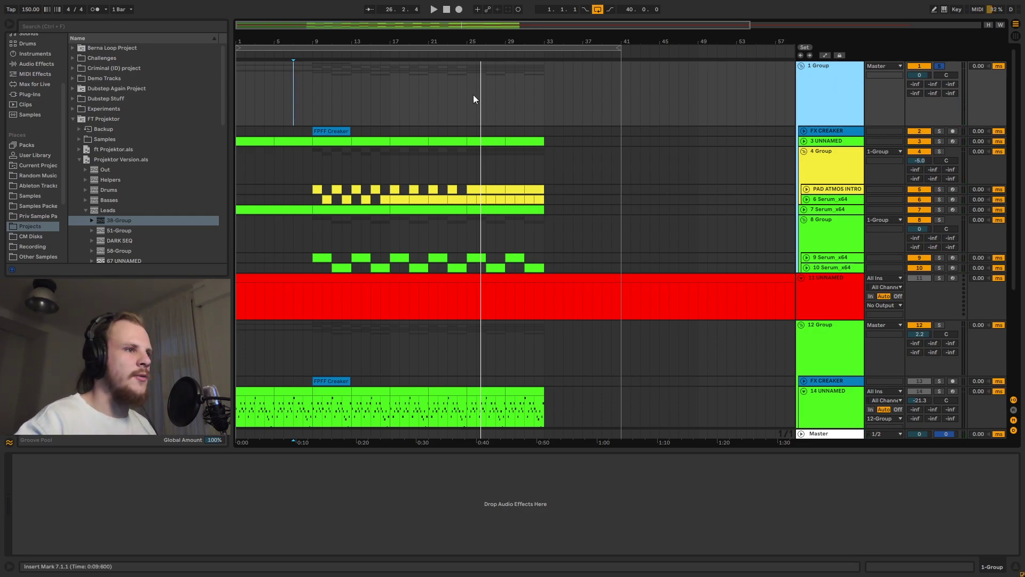
# Solo 4 Group and inspect its clips and filter automation from bar 9 onward, including the 6 Serum_x64 track.
pyautogui.click(939, 151)
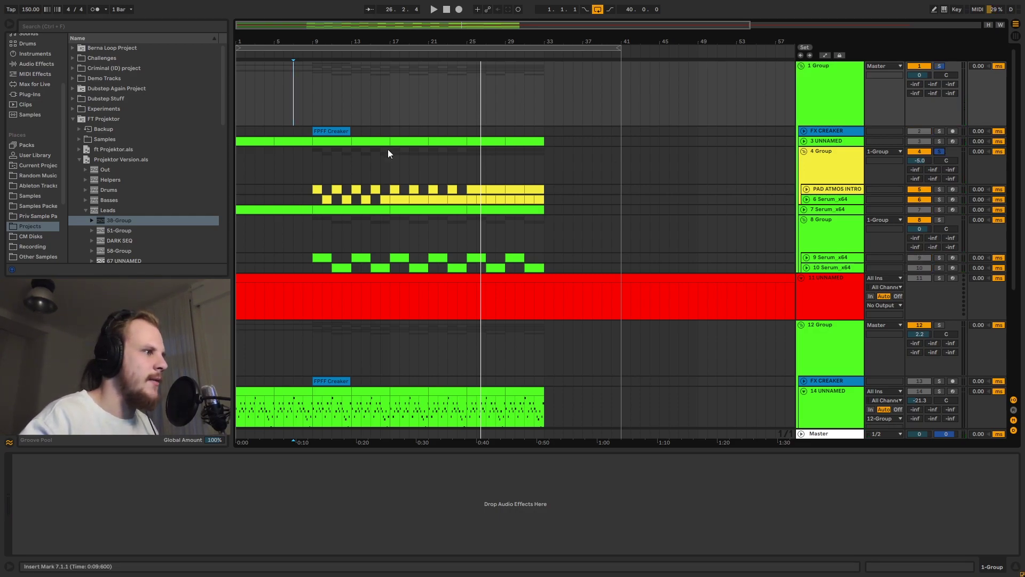
pyautogui.moveTo(312, 155); pyautogui.dragTo(380, 164)
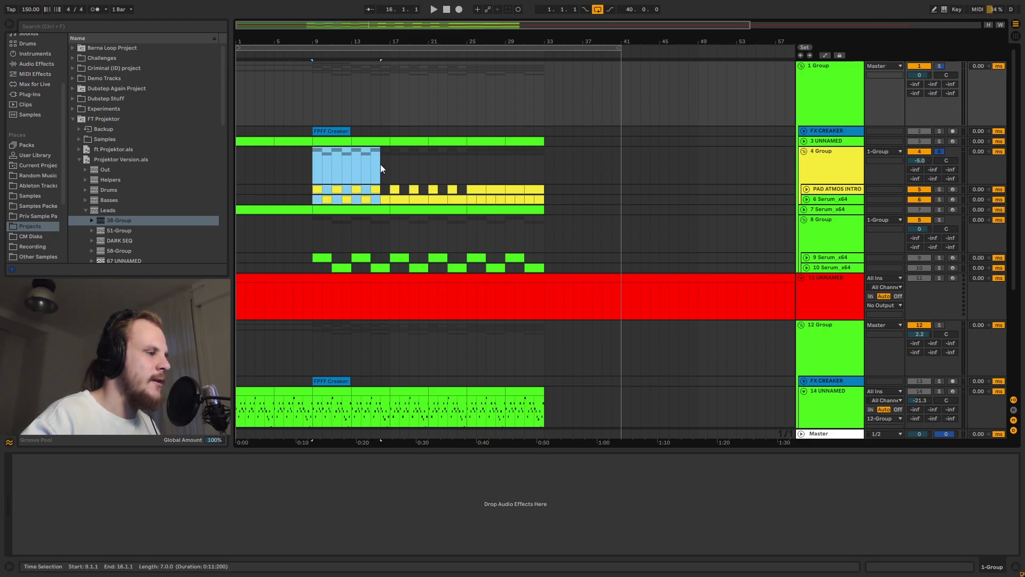
pyautogui.click(312, 158)
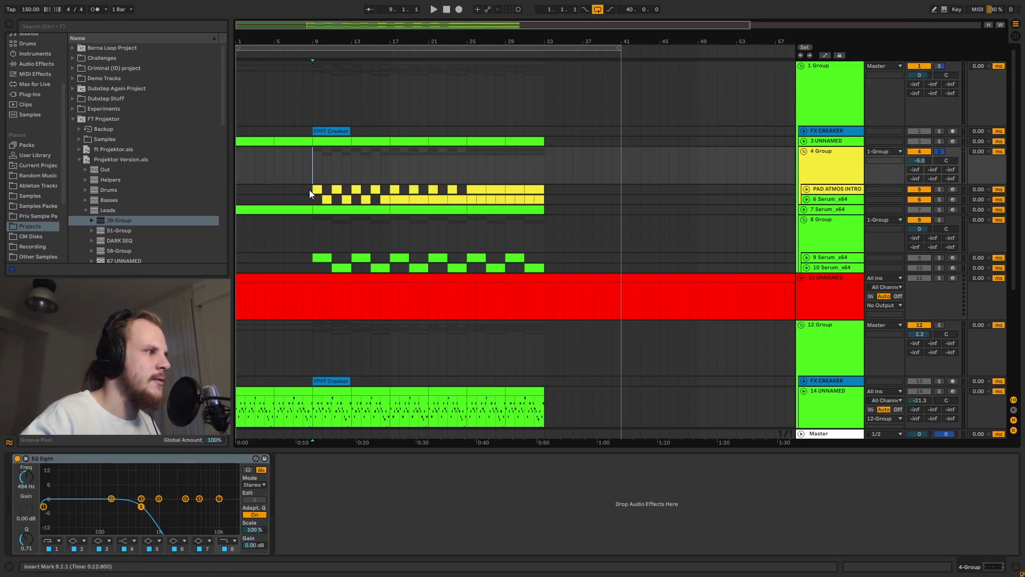
pyautogui.moveTo(310, 190); pyautogui.dragTo(515, 203)
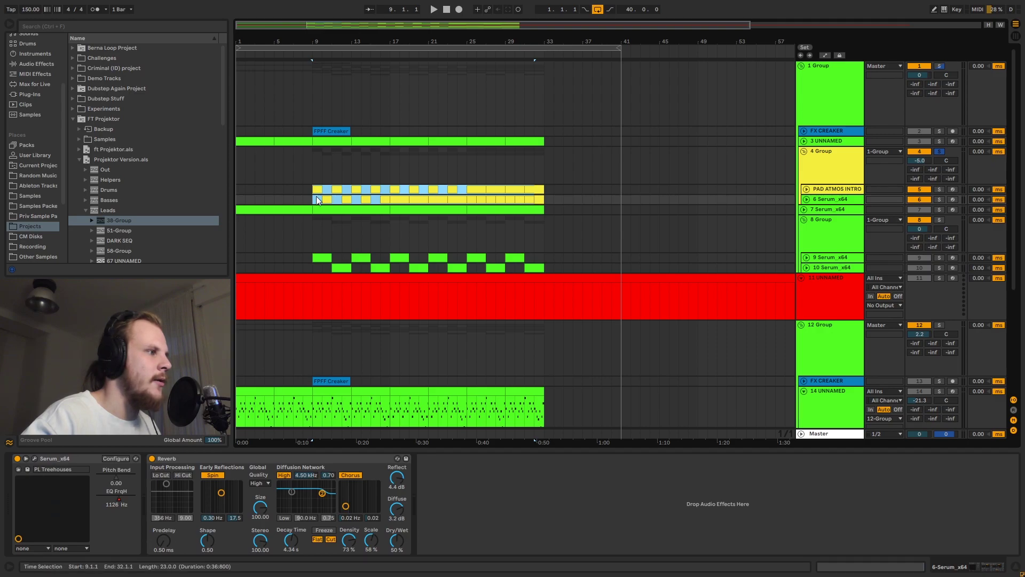
pyautogui.click(315, 199)
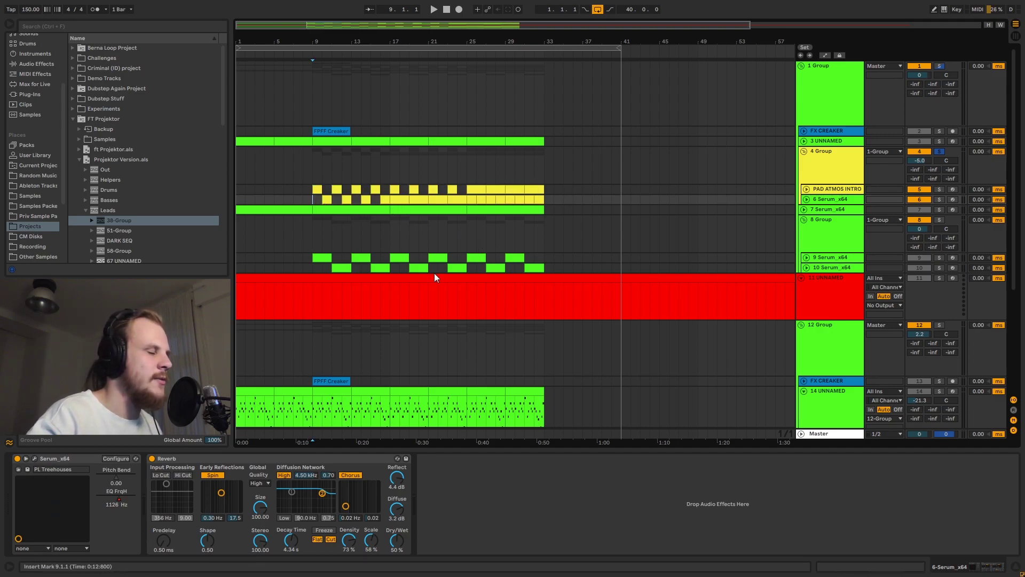
pyautogui.click(431, 165)
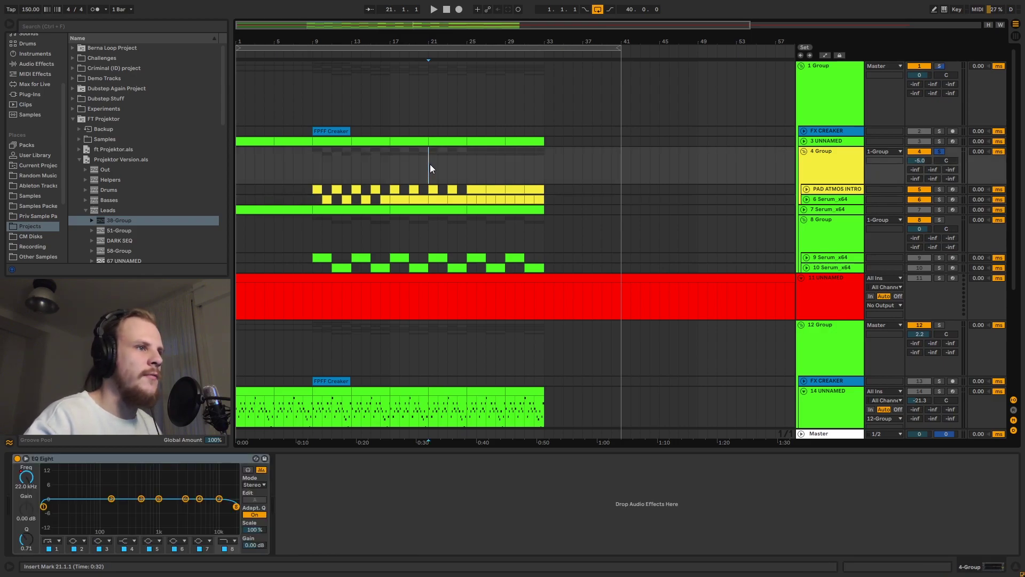
pyautogui.scroll(-1, 430, 167)
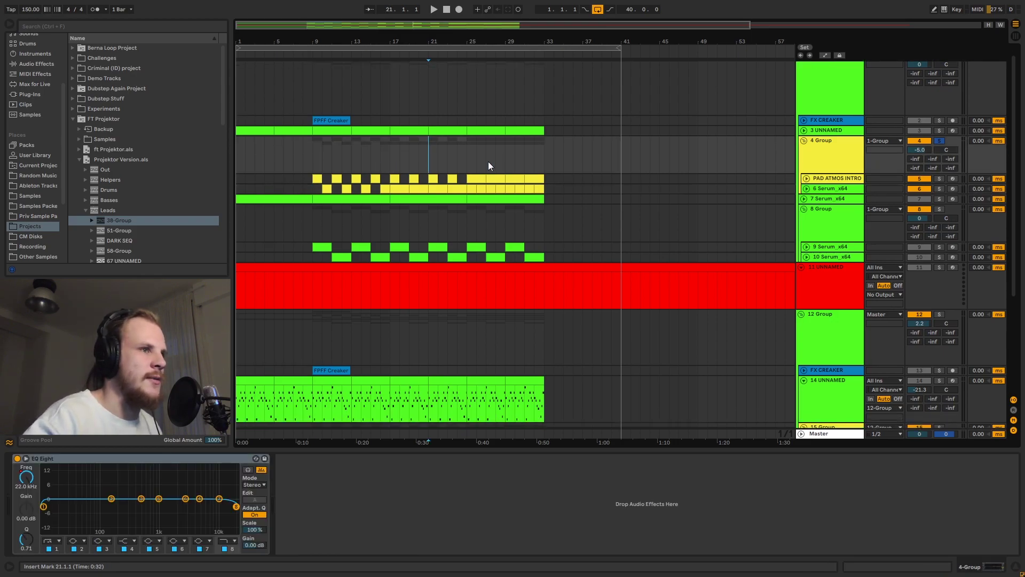
# Clear the solo on the groups and fold 4 Group.
pyautogui.click(840, 158)
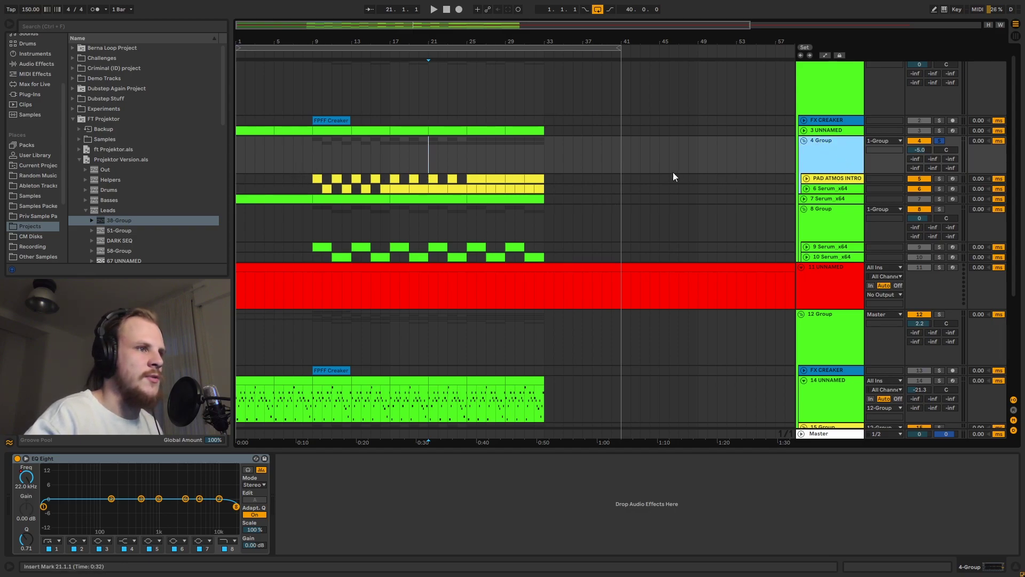
pyautogui.click(939, 141)
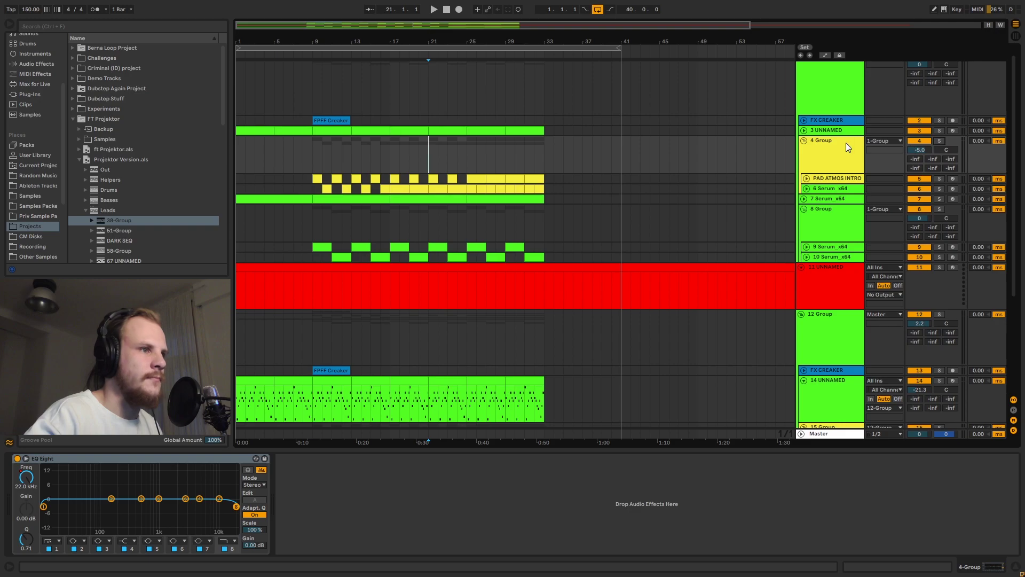
pyautogui.click(804, 141)
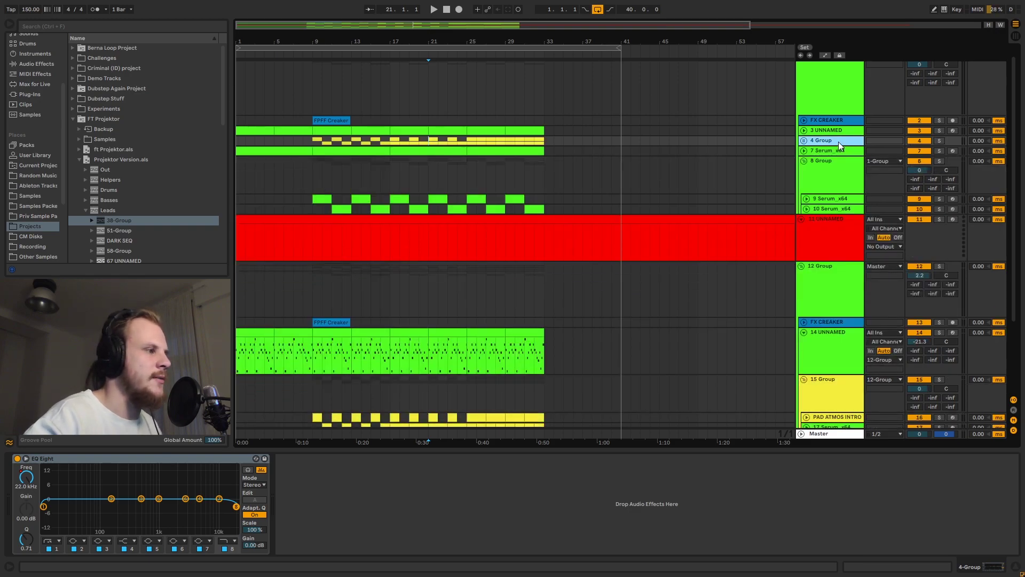
# Solo 12 Group, audition it from bar 13 to the end of its clips, and clear the solo.
pyautogui.scroll(-2, 309, 148)
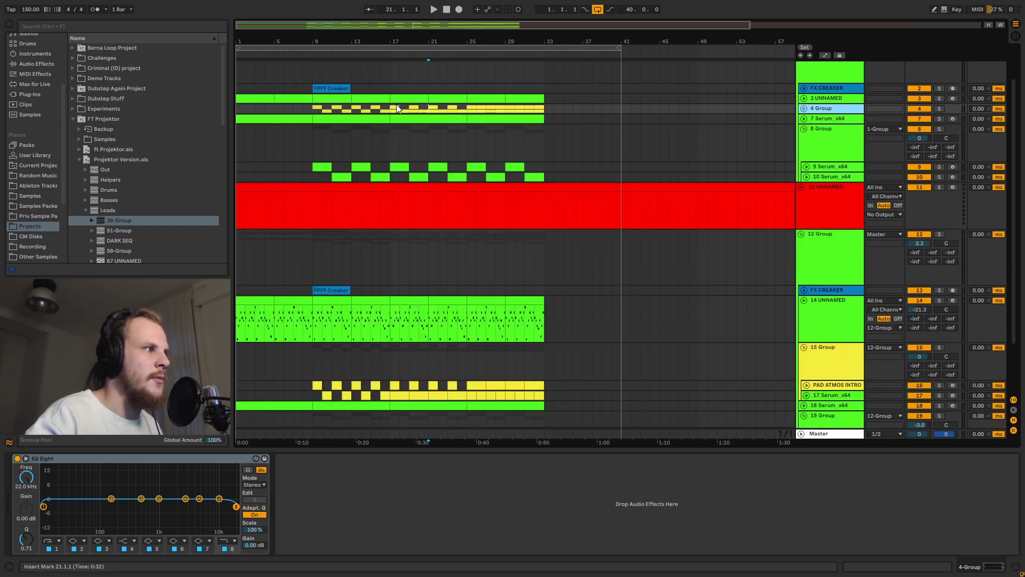
pyautogui.scroll(-4, 383, 198)
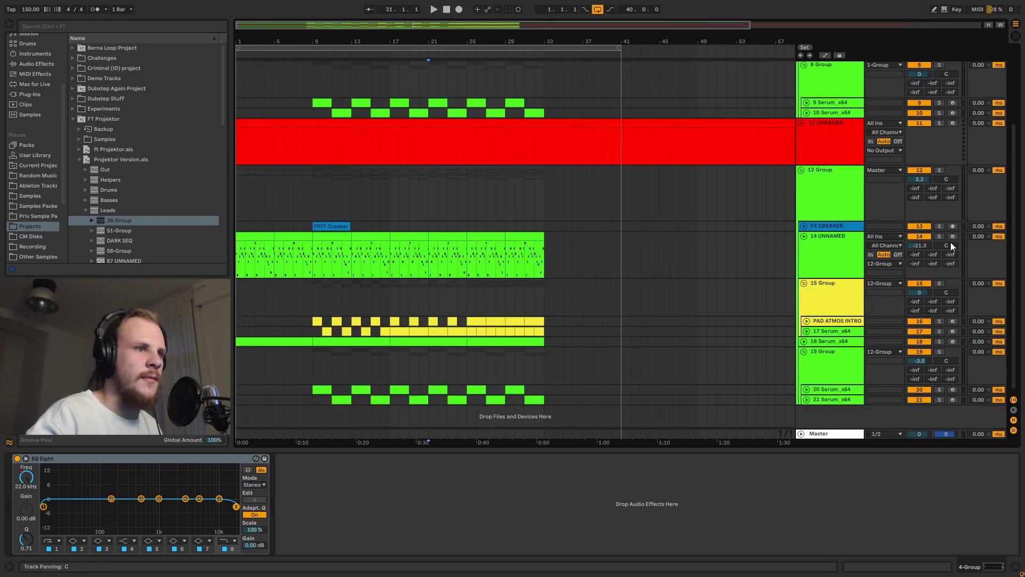
pyautogui.click(939, 170)
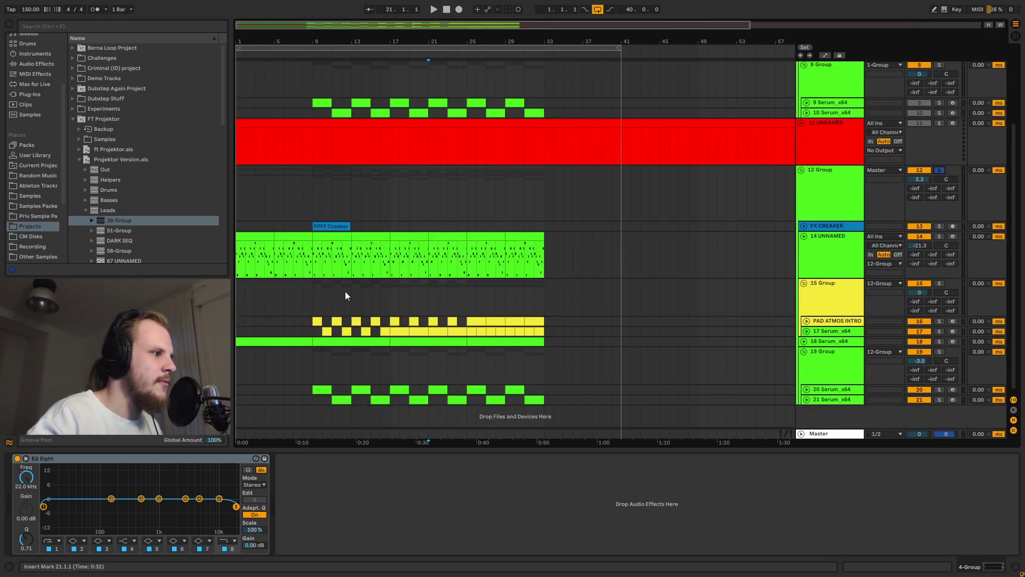
pyautogui.click(354, 289)
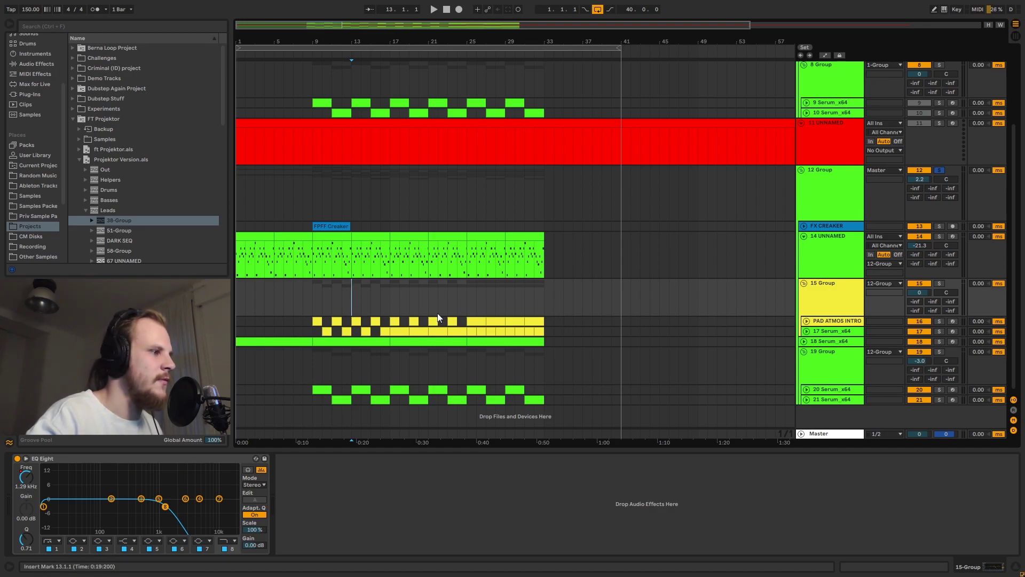
pyautogui.press('space')
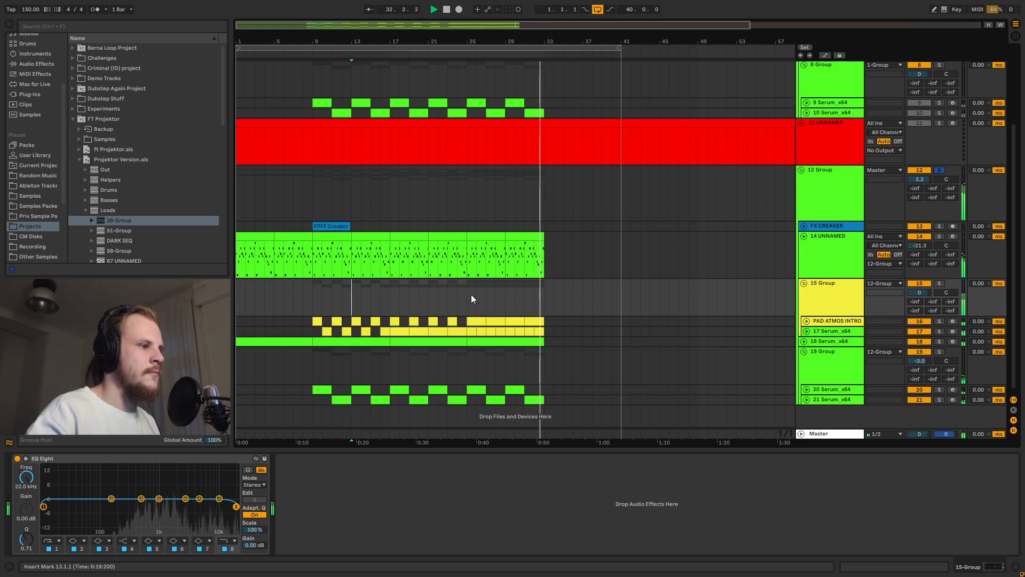
pyautogui.press('space')
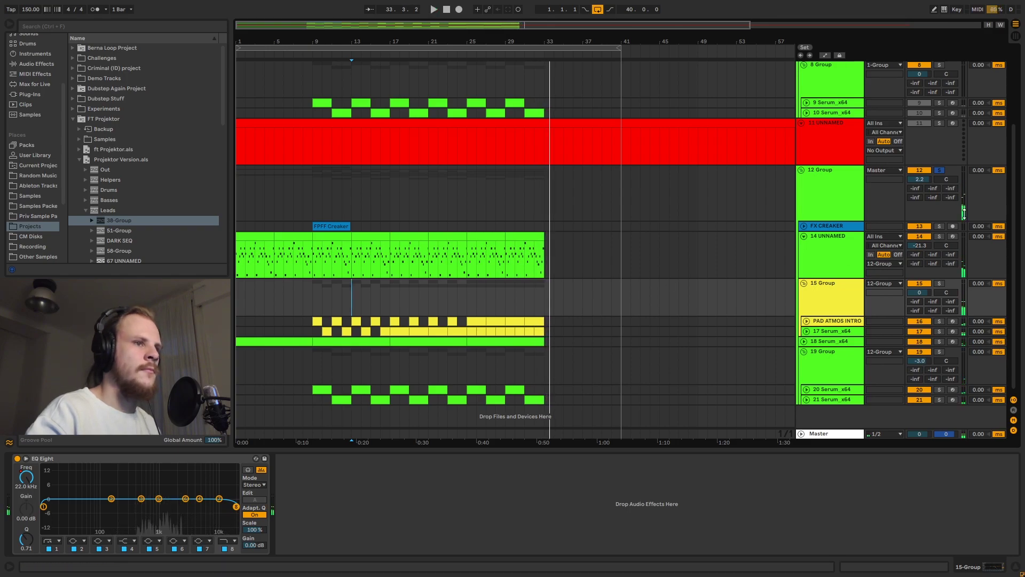
pyautogui.click(937, 170)
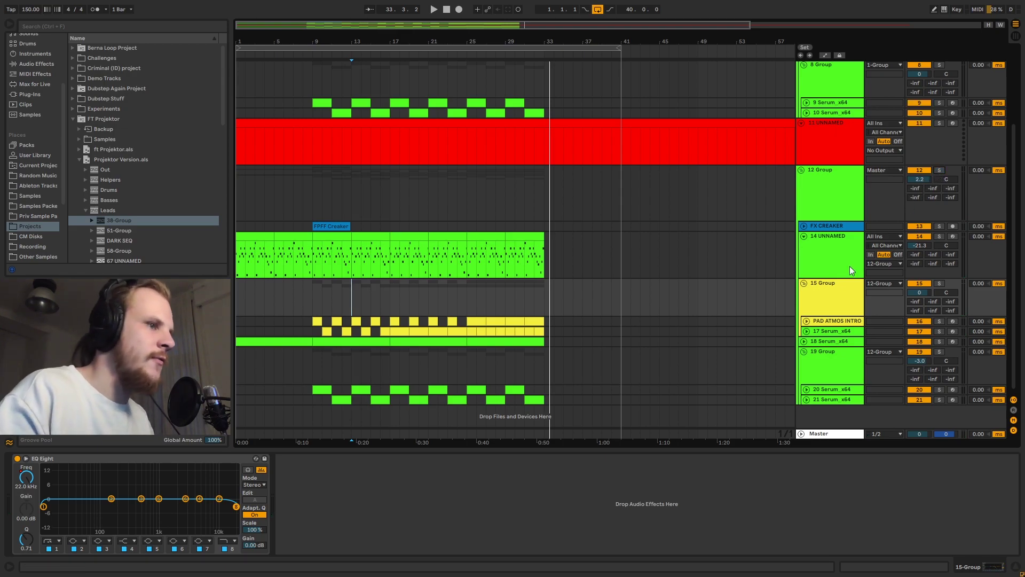
# Show the device chain of track 14 UNNAMED and select its arrangement time from bar 1 to bar 34.
pyautogui.click(822, 268)
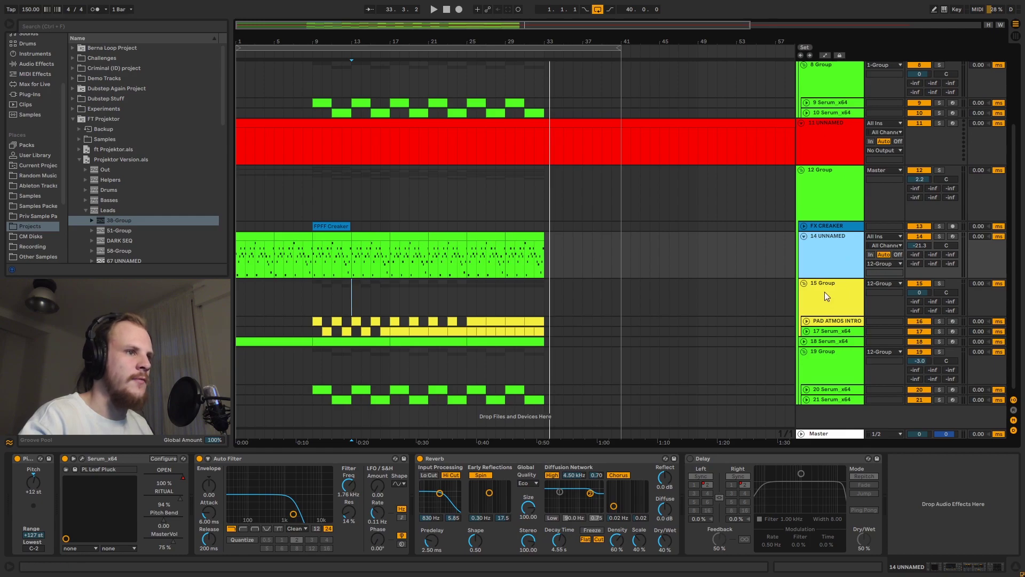
pyautogui.scroll(3, 826, 297)
pyautogui.moveTo(555, 310); pyautogui.dragTo(241, 305)
pyautogui.click(805, 305)
pyautogui.scroll(3, 811, 251)
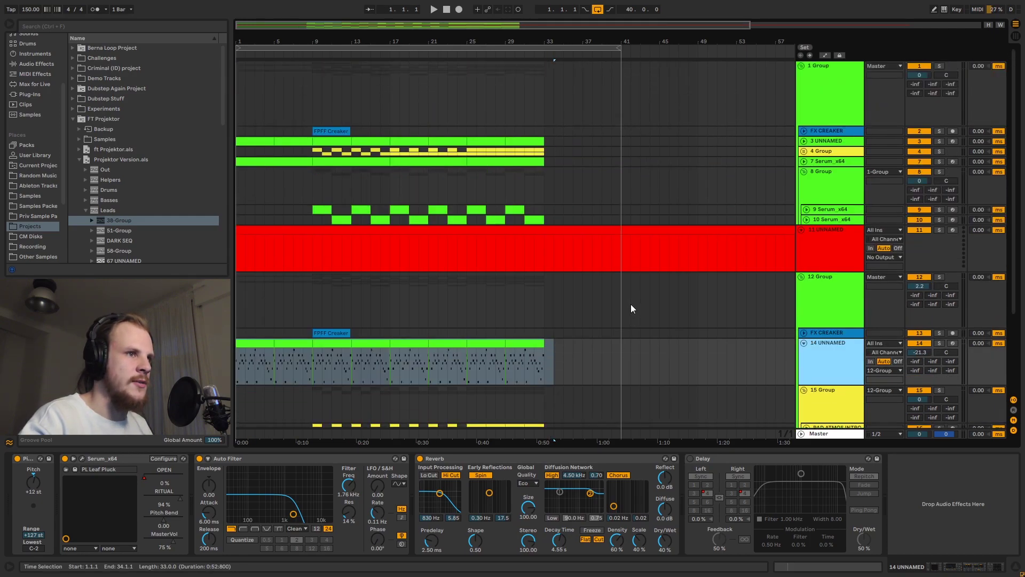
# Unfold track 3 UNNAMED and compare its device chain with that of track 14 UNNAMED.
pyautogui.click(805, 142)
pyautogui.click(839, 147)
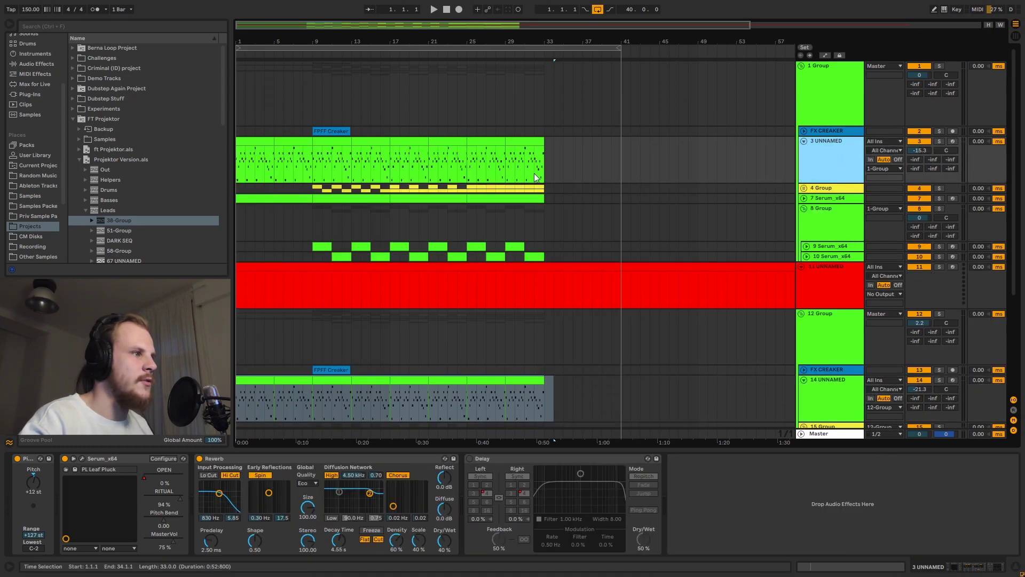
pyautogui.scroll(-3, 523, 176)
pyautogui.click(829, 321)
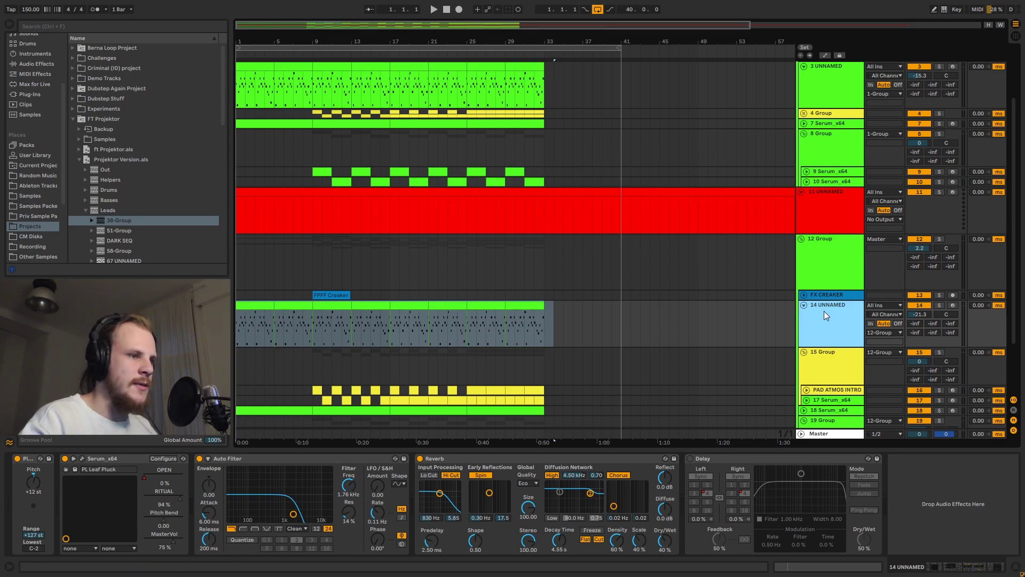
pyautogui.scroll(-2, 642, 310)
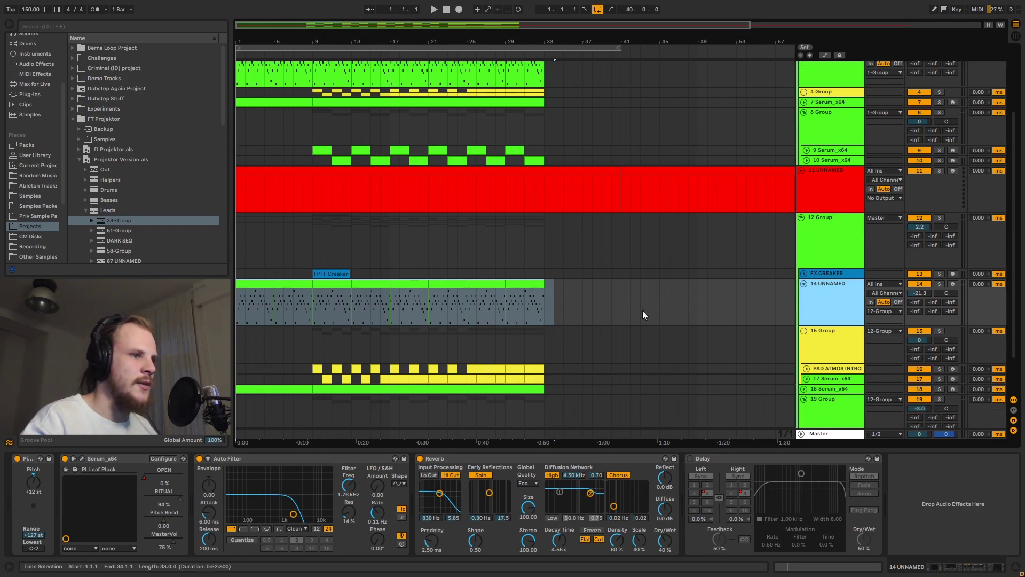
pyautogui.scroll(3, 675, 309)
pyautogui.scroll(-1, 674, 309)
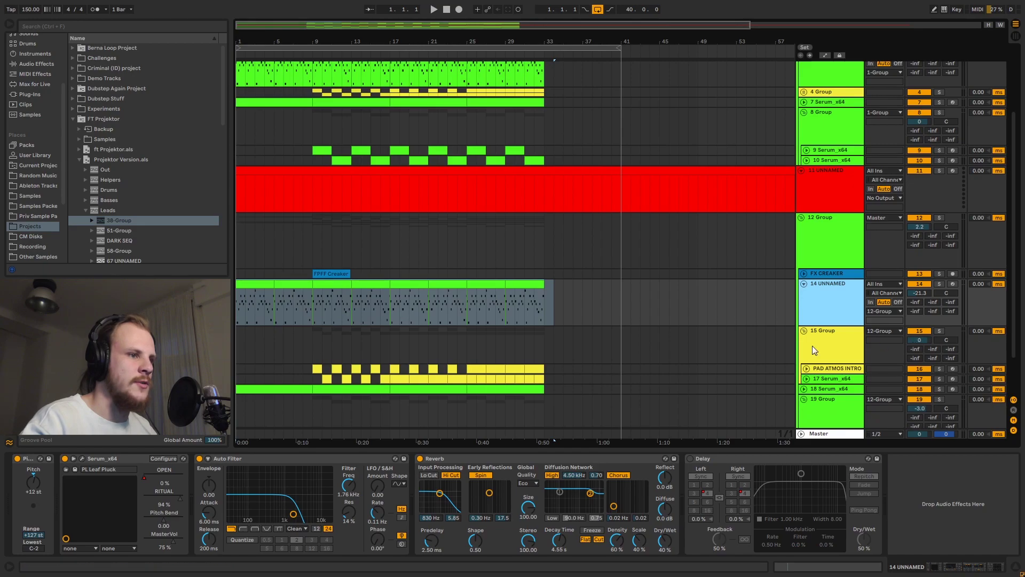
# Unfold 4 Group and compare its EQ Eight with the one on 15 Group.
pyautogui.click(675, 327)
pyautogui.scroll(2, 750, 260)
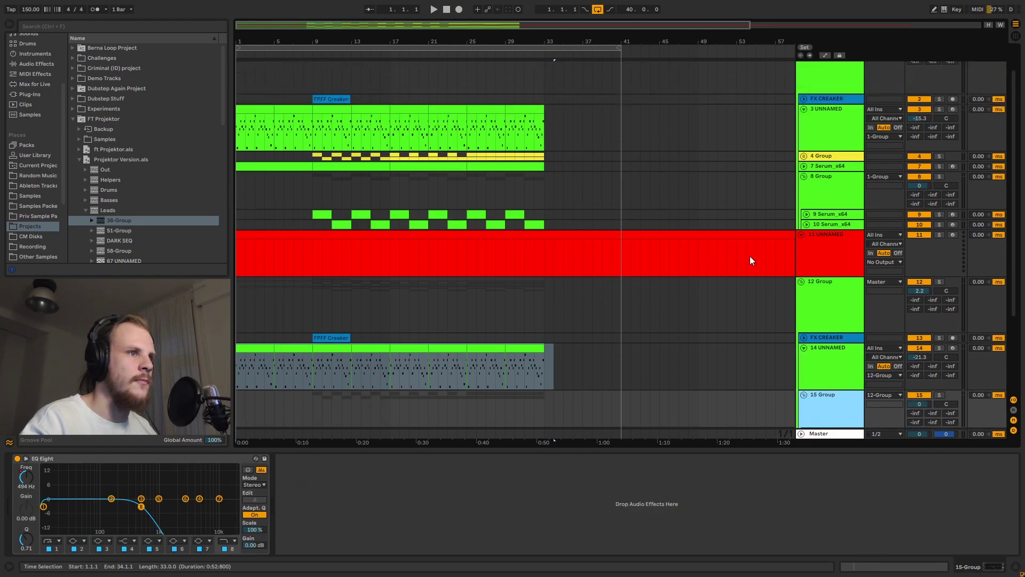
pyautogui.click(803, 156)
pyautogui.scroll(-2, 839, 383)
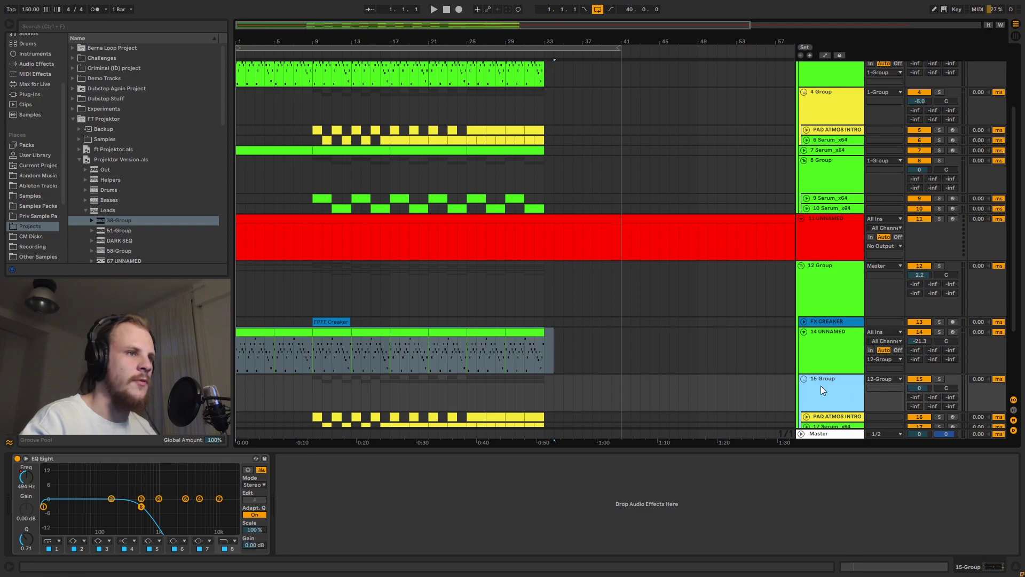
pyautogui.scroll(1, 825, 385)
pyautogui.click(834, 142)
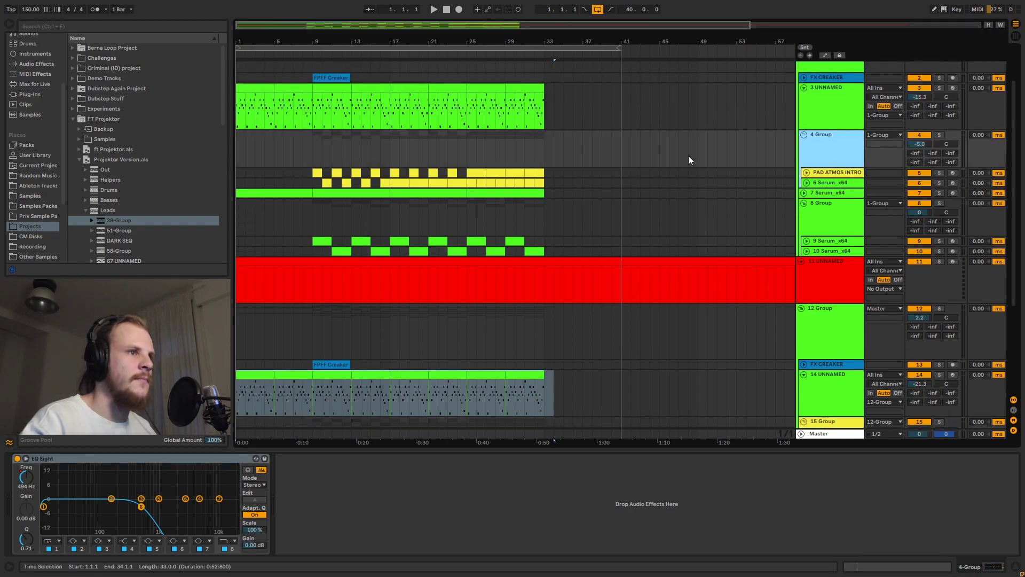
# Select the Auto Filter on track 14 UNNAMED and solo that track.
pyautogui.scroll(-2, 817, 193)
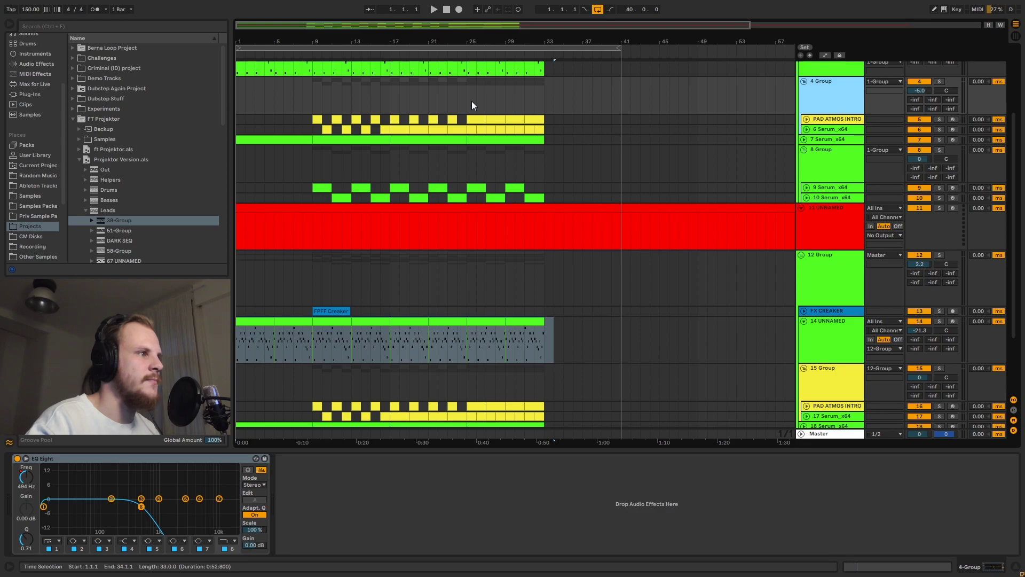
pyautogui.scroll(-3, 501, 179)
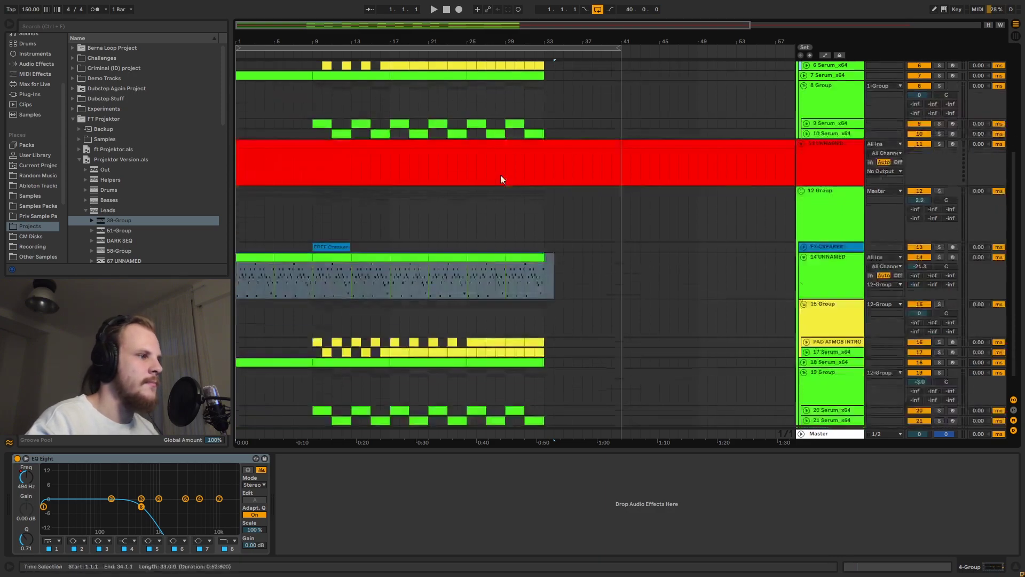
pyautogui.click(833, 274)
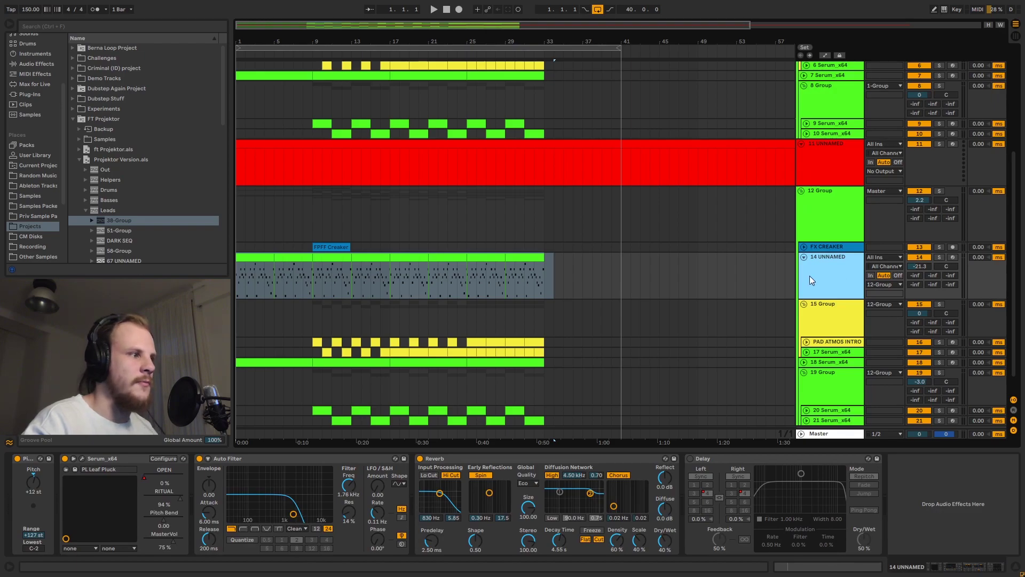
pyautogui.scroll(3, 851, 276)
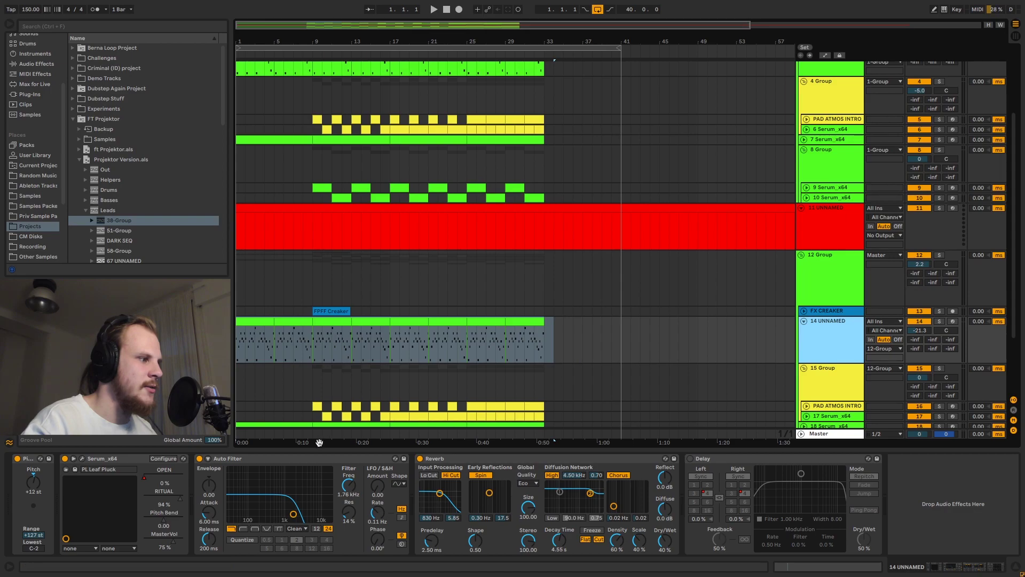
pyautogui.click(321, 462)
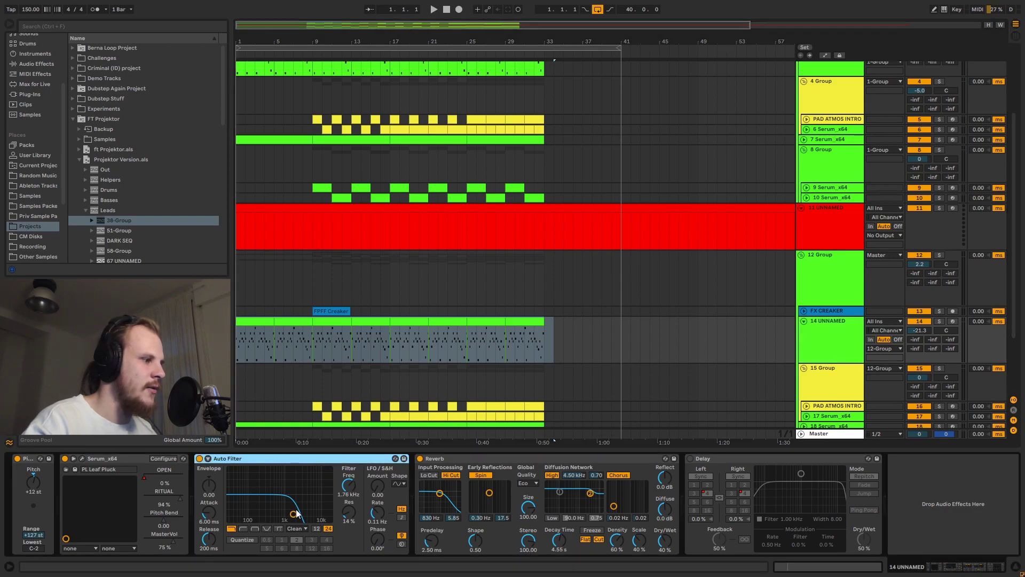
pyautogui.click(939, 322)
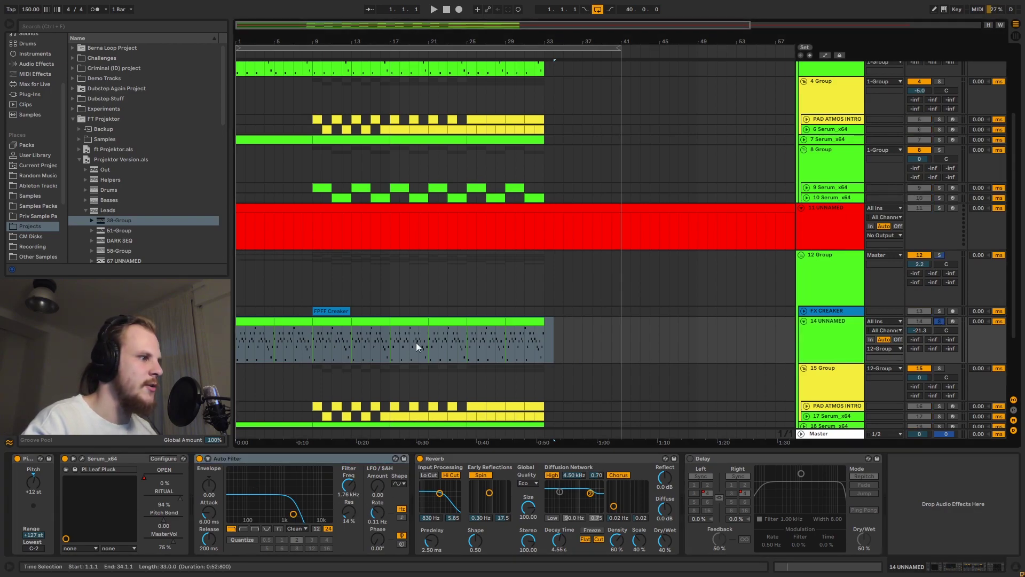
# Play the soloed track 14 UNNAMED from bar 19.
pyautogui.click(410, 344)
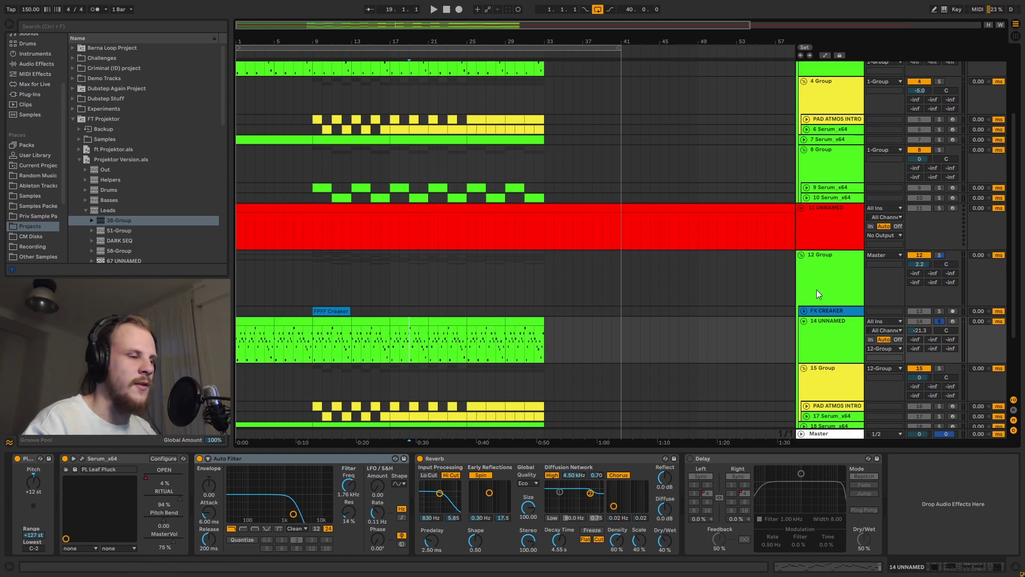
pyautogui.press('space')
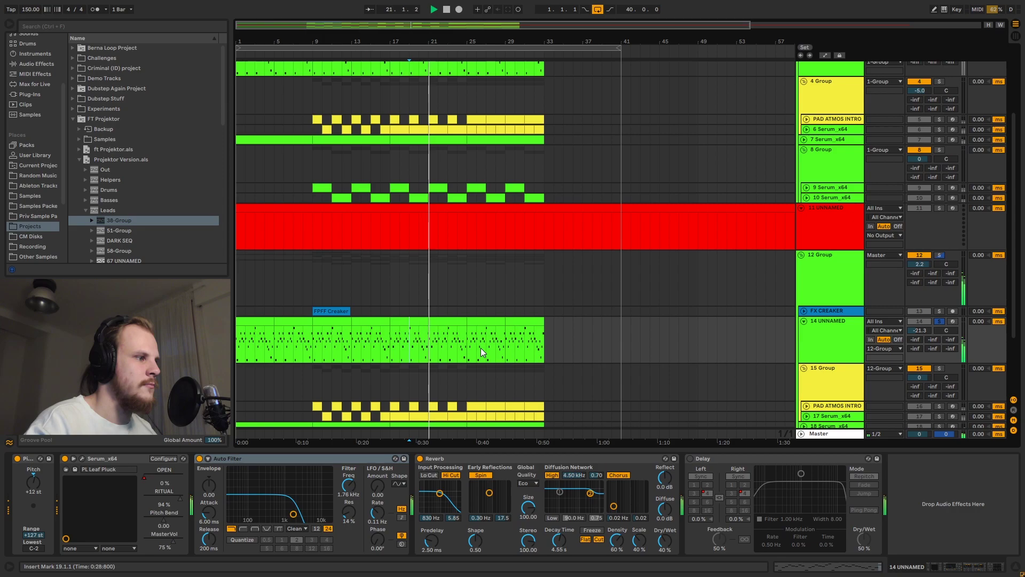
pyautogui.press('space')
# Solo track 3 UNNAMED in 1 Group and play it from bar 19 to compare it with track 14 UNNAMED.
pyautogui.scroll(5, 488, 335)
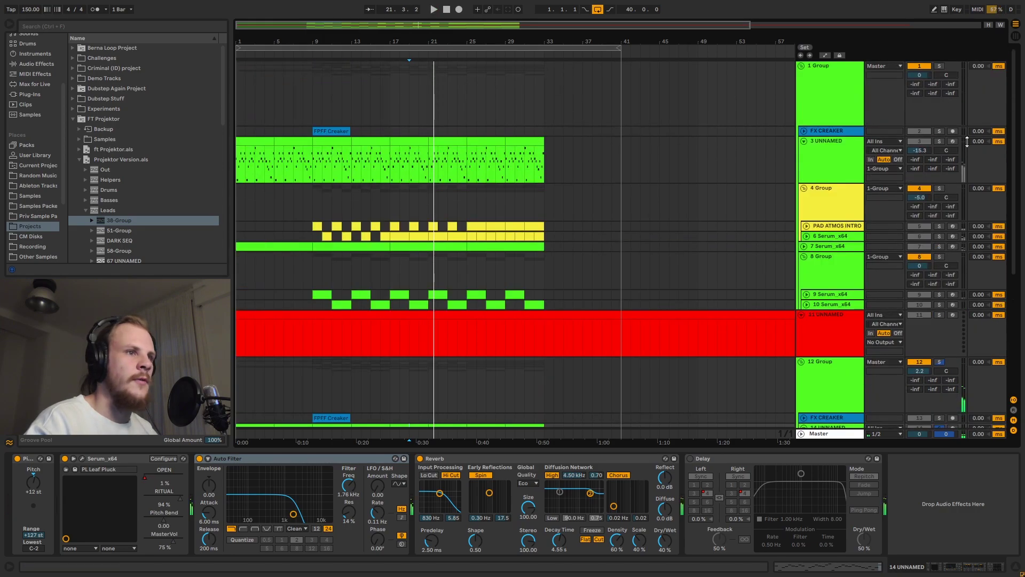
pyautogui.click(939, 141)
pyautogui.click(420, 167)
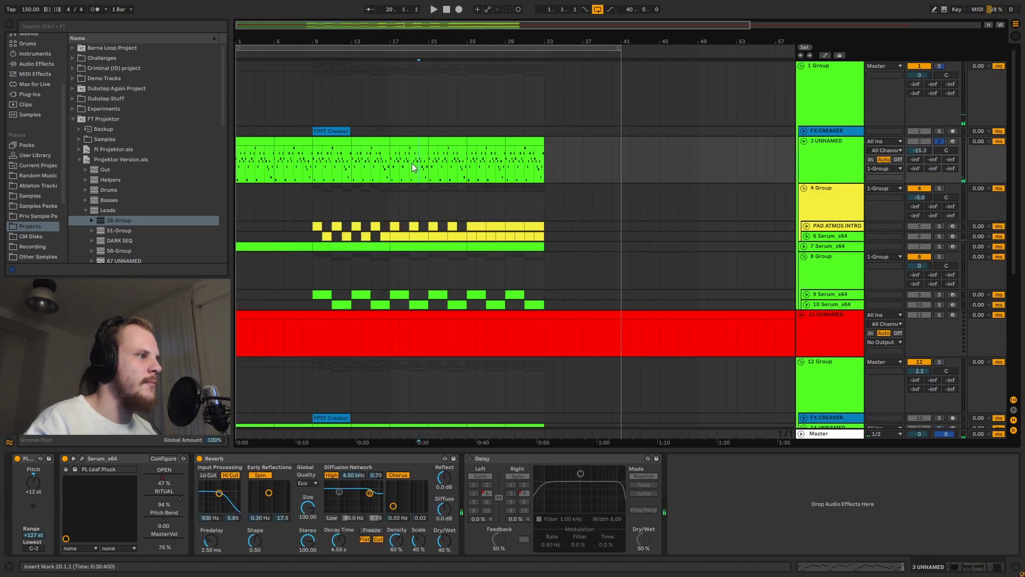
pyautogui.press('space')
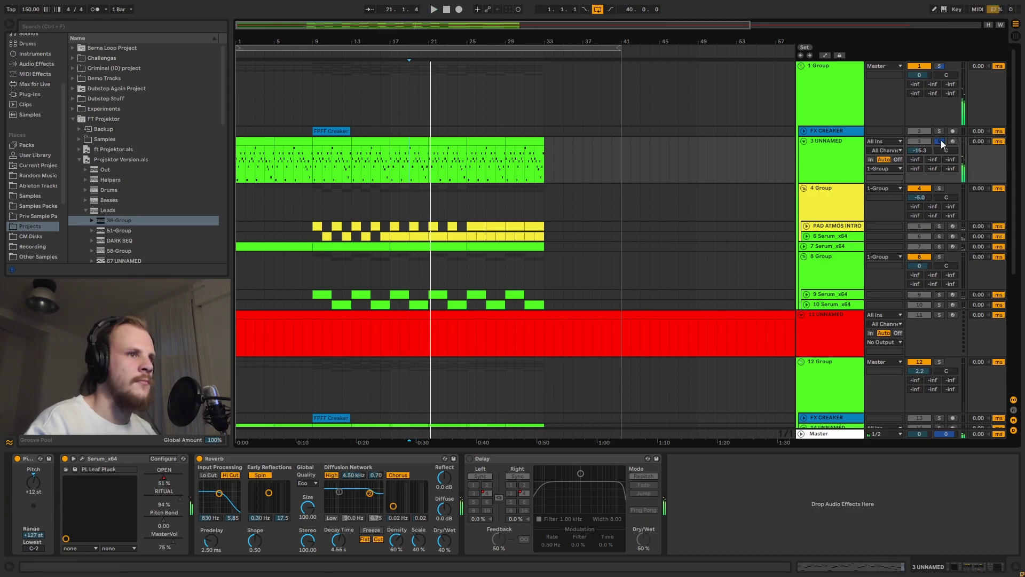
# Clear the solo on track 3 UNNAMED, and fold and deactivate 12 Group.
pyautogui.click(835, 152)
pyautogui.scroll(-2, 666, 187)
pyautogui.scroll(-5, 666, 186)
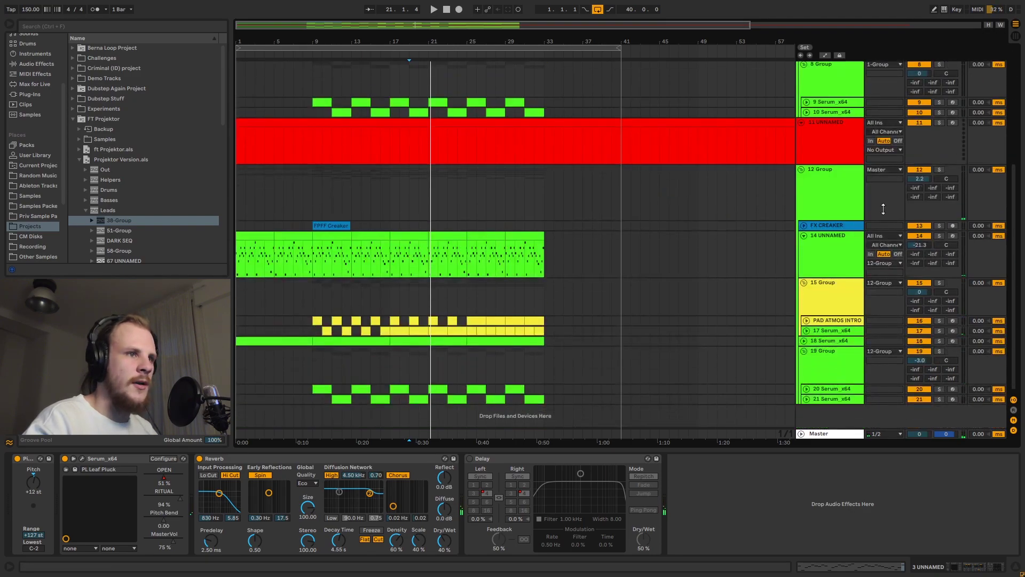
pyautogui.click(801, 170)
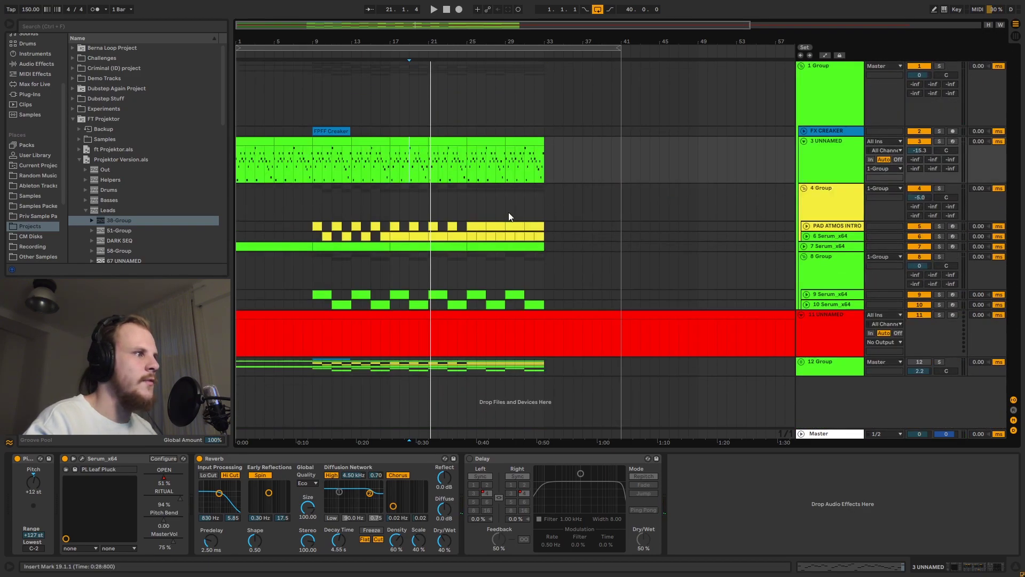
pyautogui.moveTo(237, 369); pyautogui.dragTo(543, 368)
# Show the devices of track 3 UNNAMED and 4 Group, and select the clips in 4 Group from bar 8 to bar 33.
pyautogui.click(245, 161)
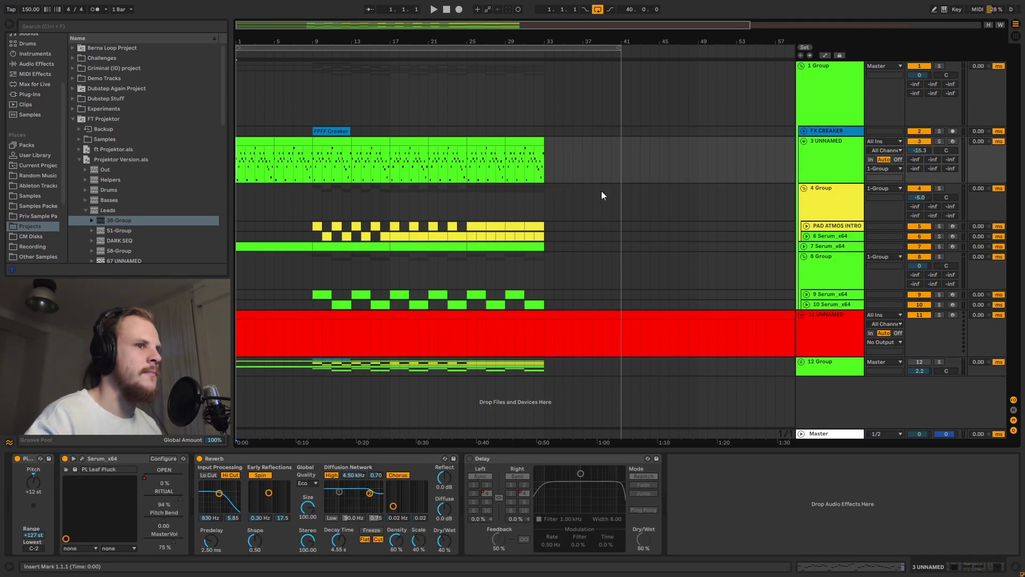
pyautogui.click(819, 158)
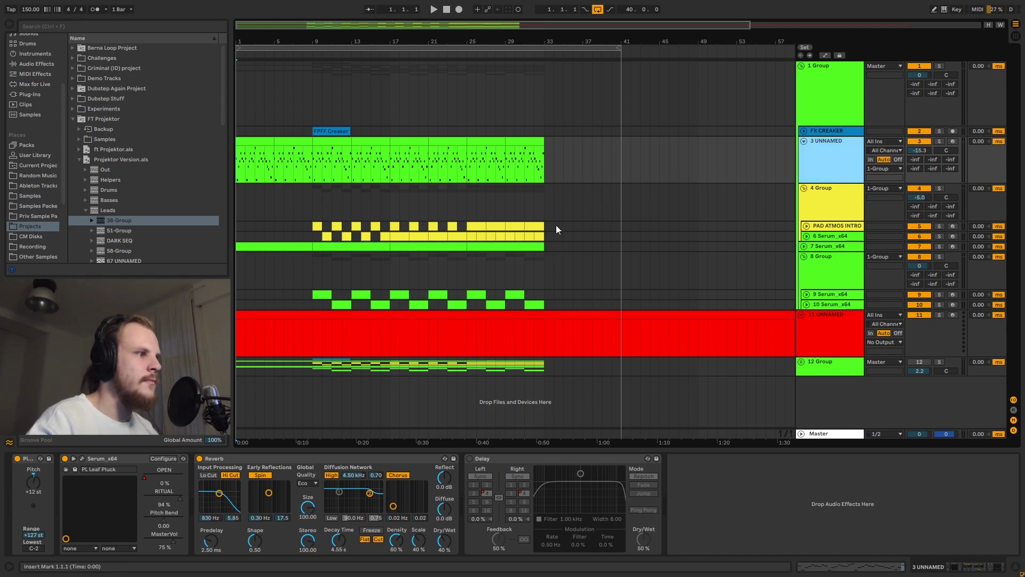
pyautogui.click(477, 221)
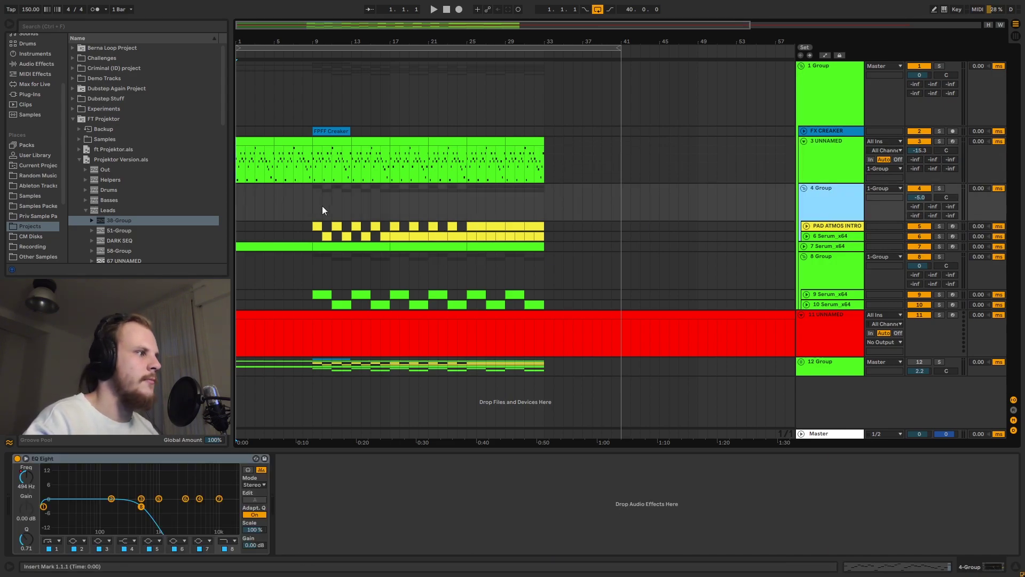
pyautogui.moveTo(302, 226); pyautogui.dragTo(548, 236)
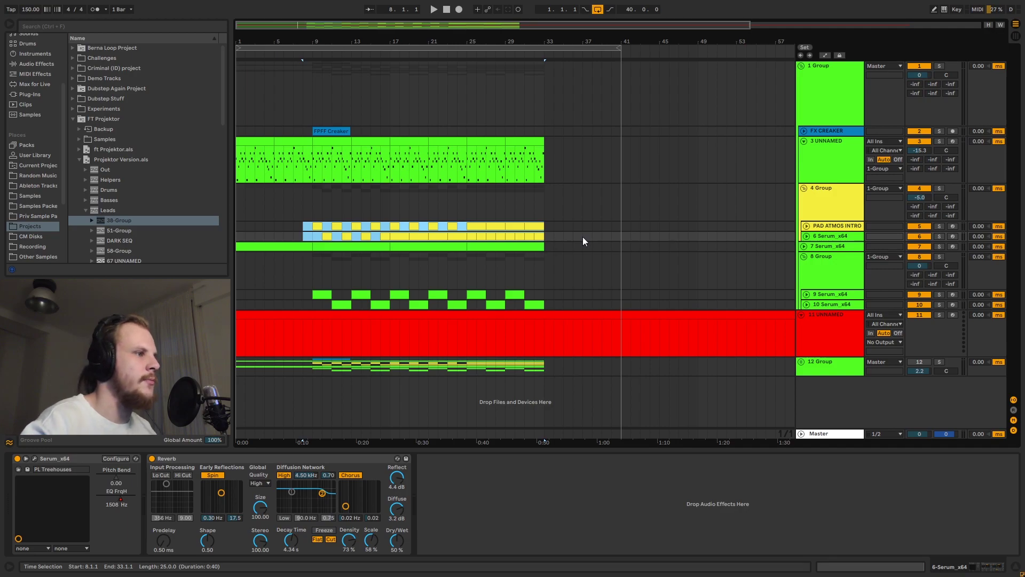
# Solo 4 Group and play it from bar 25.
pyautogui.click(940, 188)
pyautogui.click(467, 197)
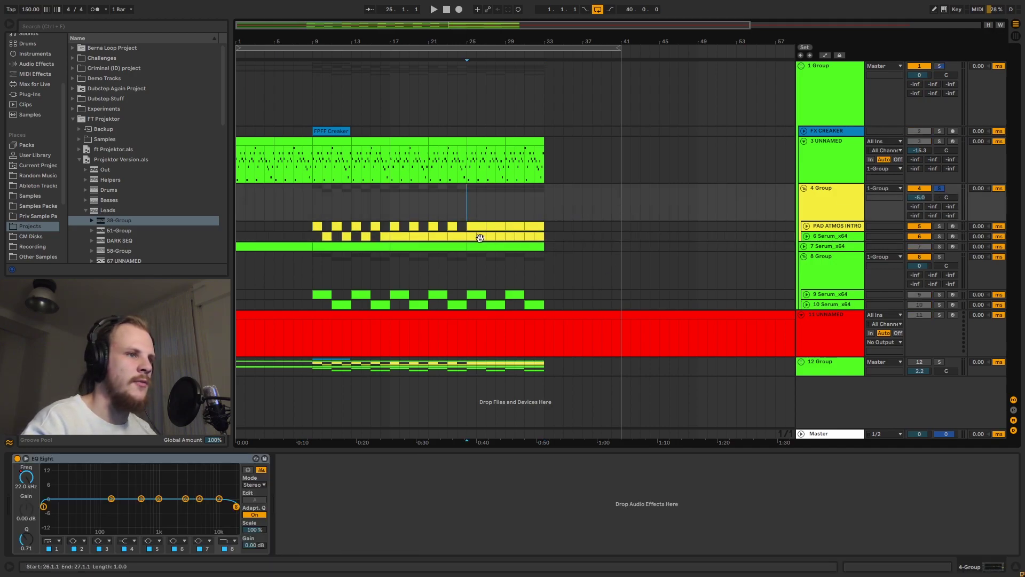
pyautogui.press('space')
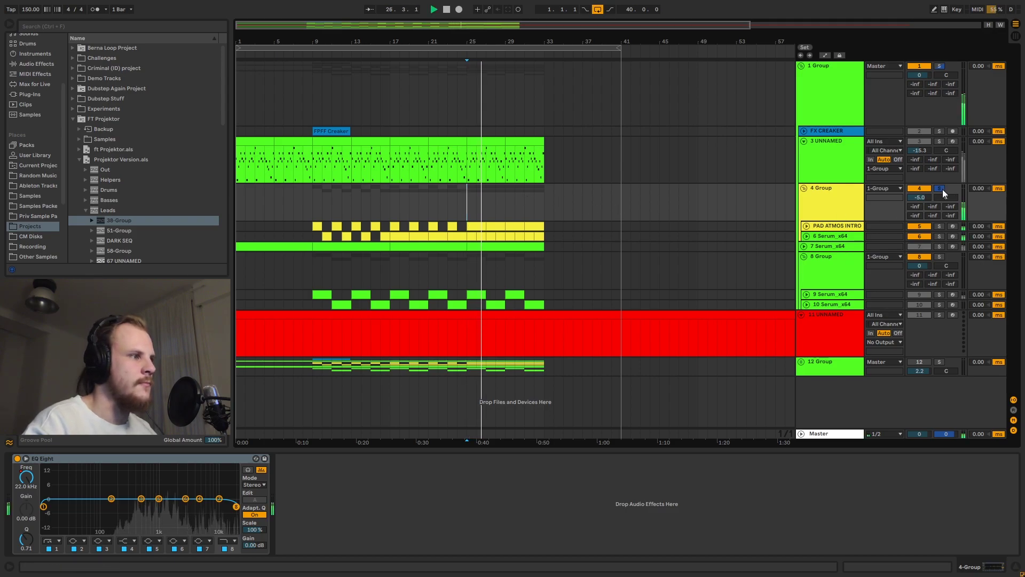
pyautogui.press('space')
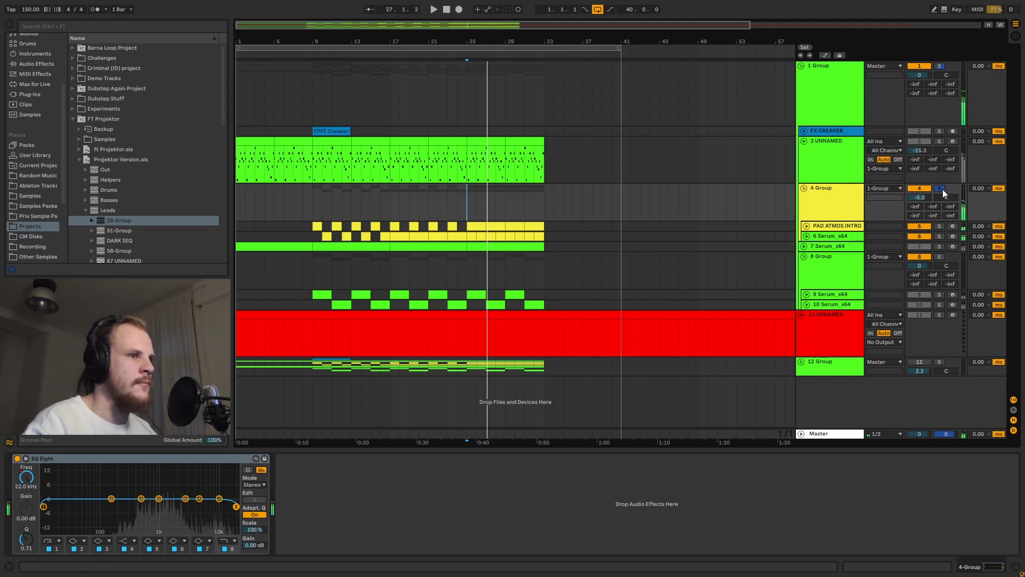
# Unfold PAD ATMOS INTRO and 6 Serum_x64, then solo 6 Serum_x64 and select its clip at bar 17.
pyautogui.click(806, 236)
pyautogui.click(806, 225)
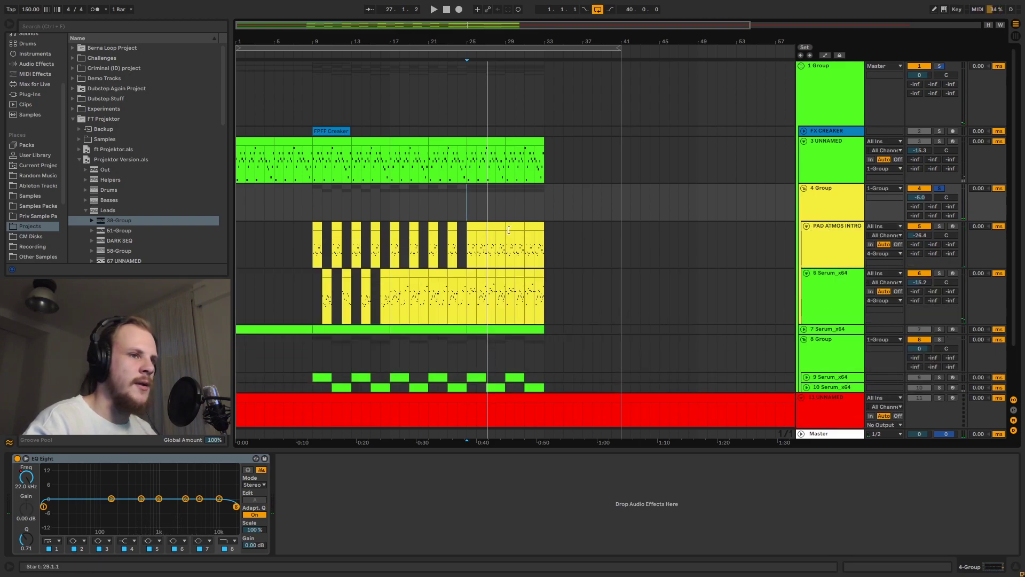
pyautogui.moveTo(415, 36); pyautogui.dragTo(512, 206)
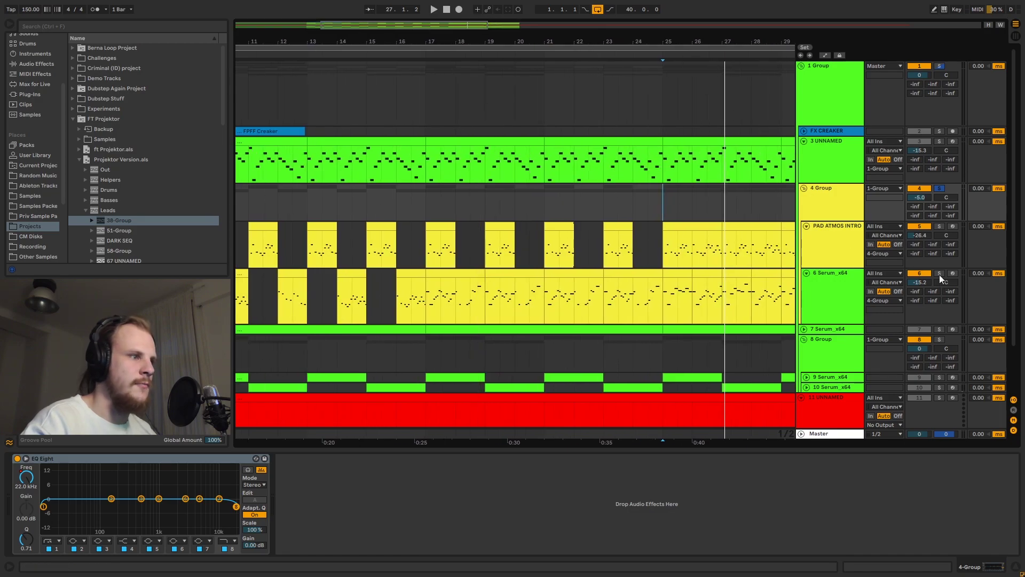
pyautogui.click(475, 284)
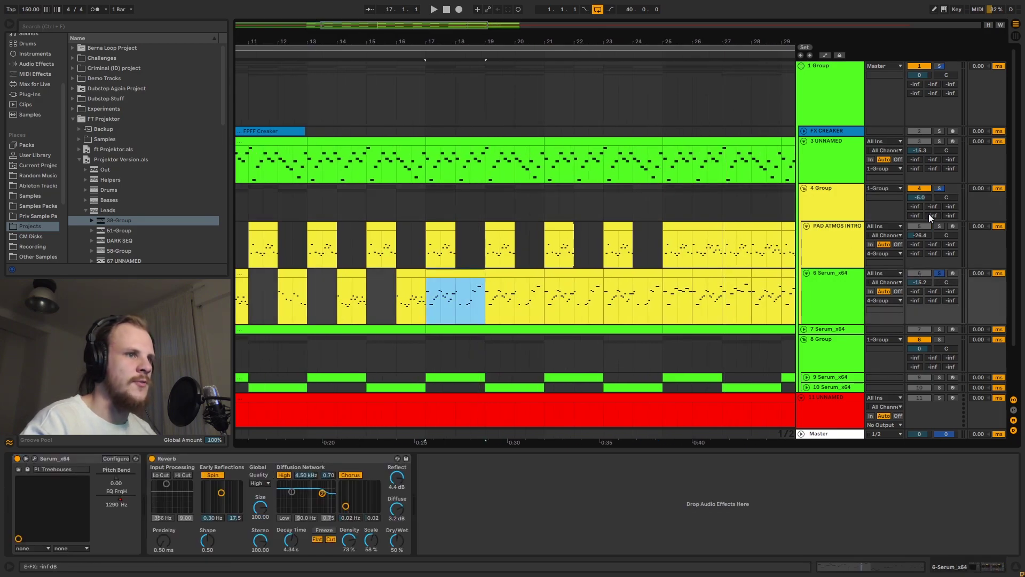
# Solo PAD ATMOS INTRO and play its clip from bar 17.
pyautogui.click(939, 226)
pyautogui.click(443, 228)
pyautogui.press('space')
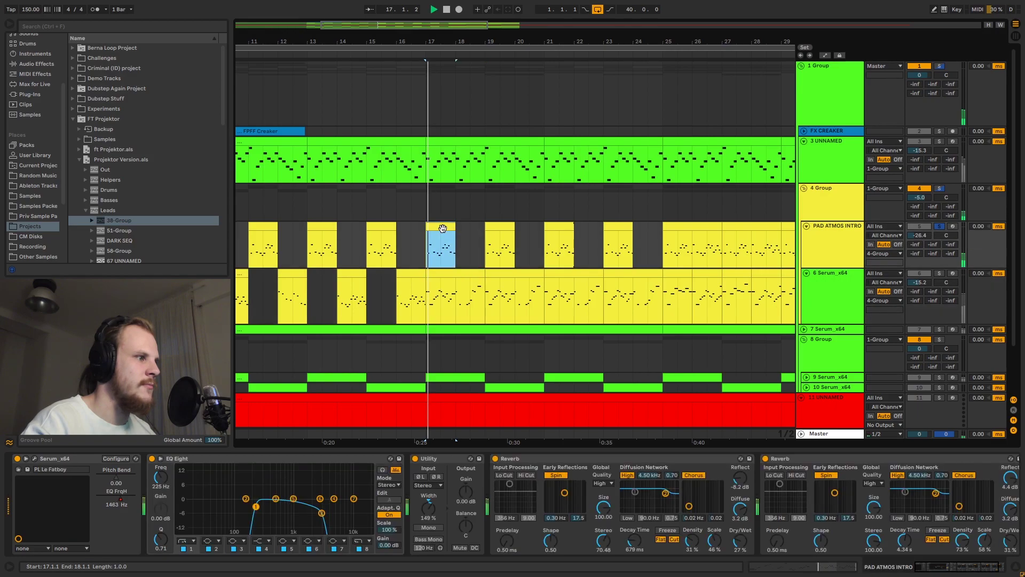
pyautogui.press('space')
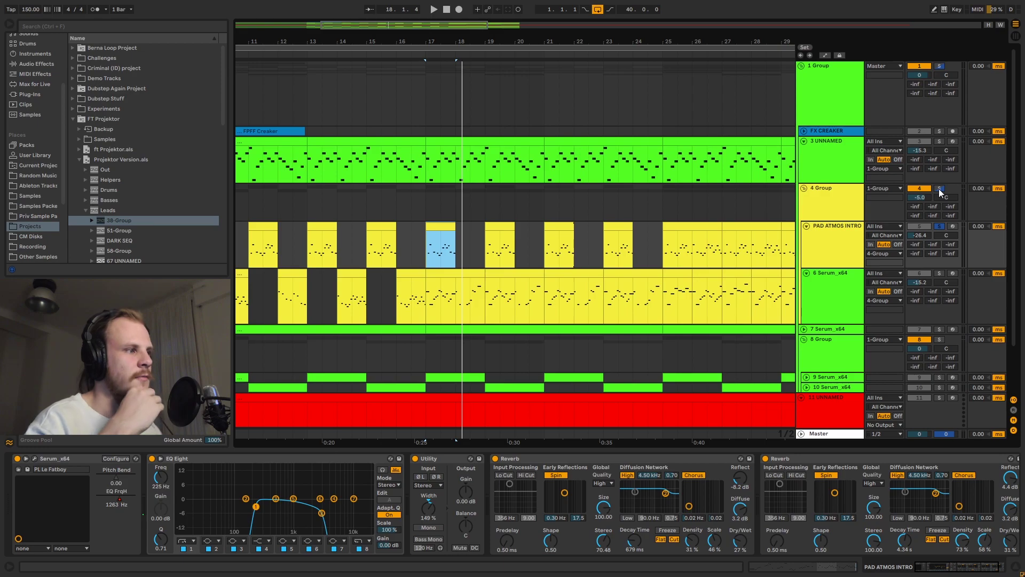
# Play the whole 4 Group soloed from bar 17, and fold PAD ATMOS INTRO and 6 Serum_x64.
pyautogui.click(428, 201)
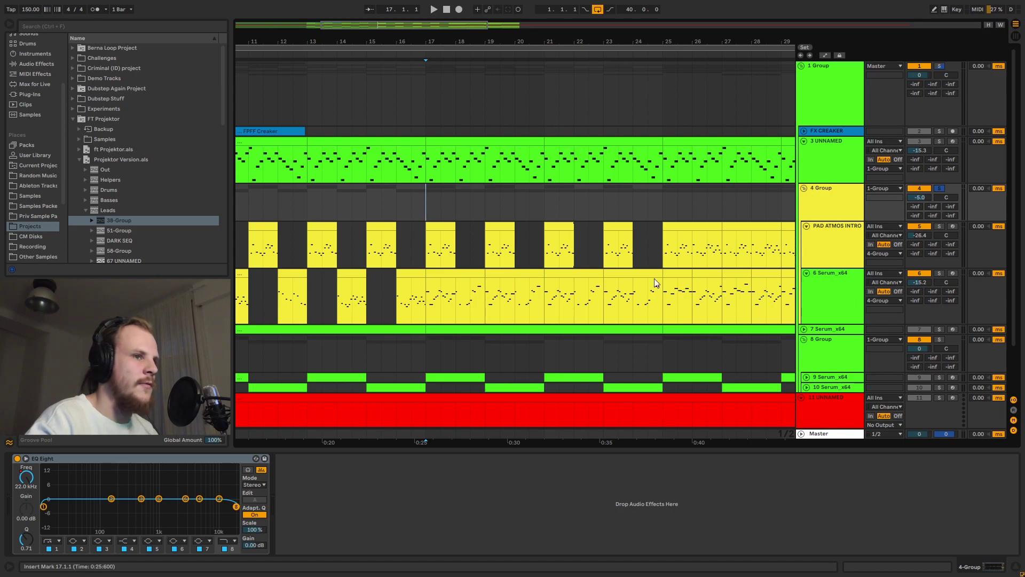
pyautogui.press('space')
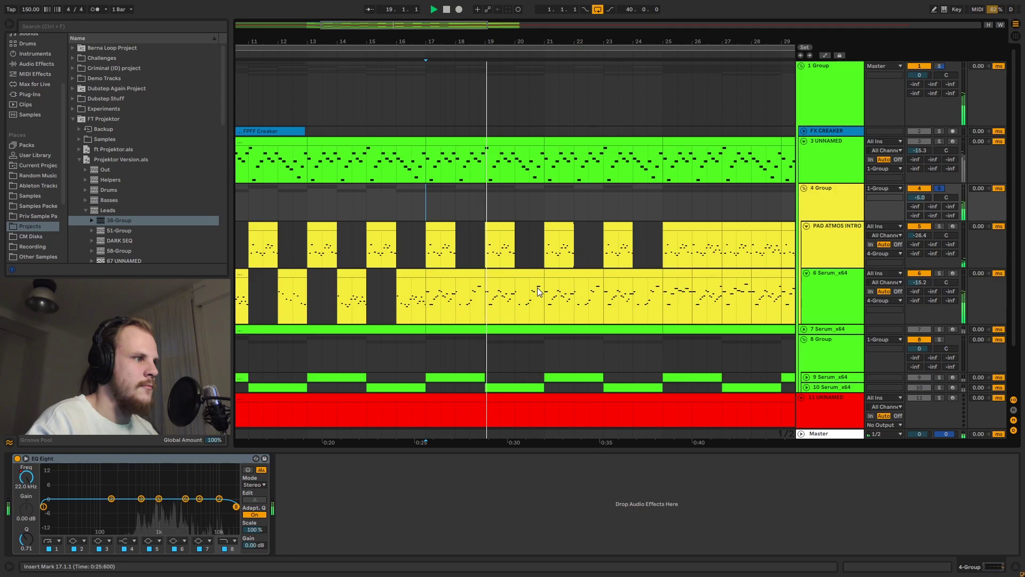
pyautogui.click(806, 274)
pyautogui.click(806, 226)
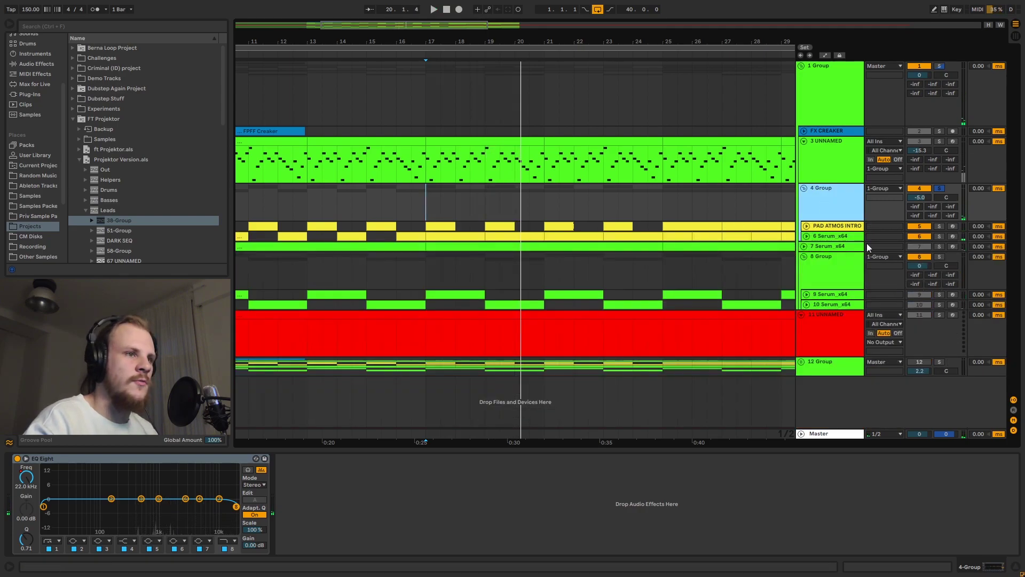
# Solo track 3 UNNAMED and set its volume to -20.3 dB.
pyautogui.moveTo(501, 42); pyautogui.dragTo(761, 41)
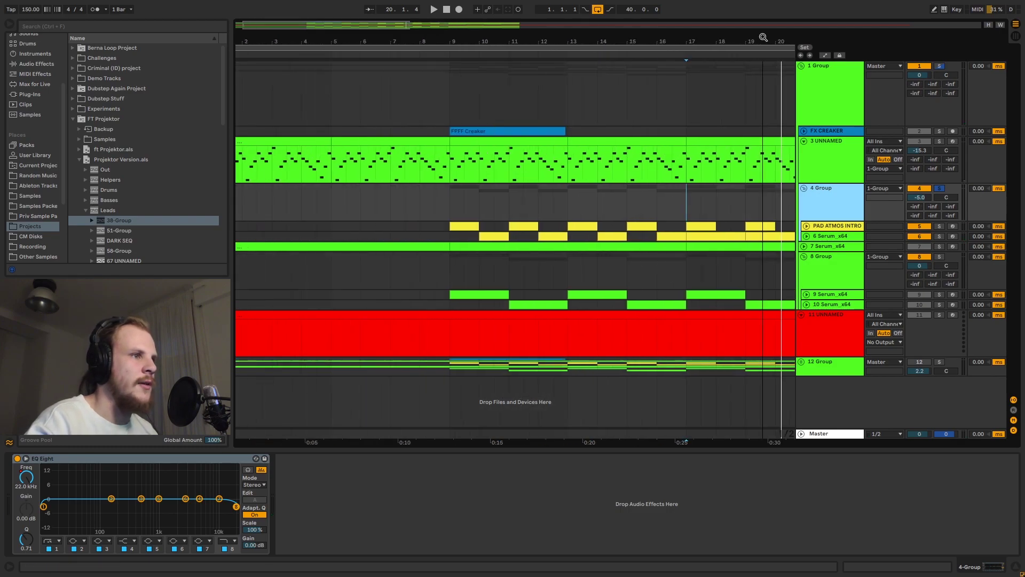
pyautogui.click(824, 147)
pyautogui.moveTo(661, 43); pyautogui.dragTo(459, 17)
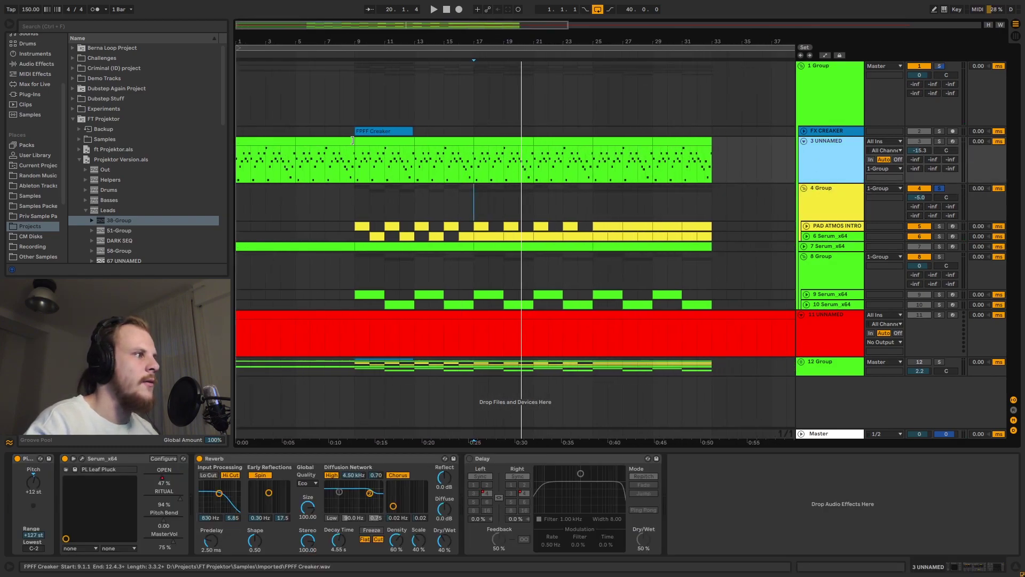
pyautogui.click(263, 144)
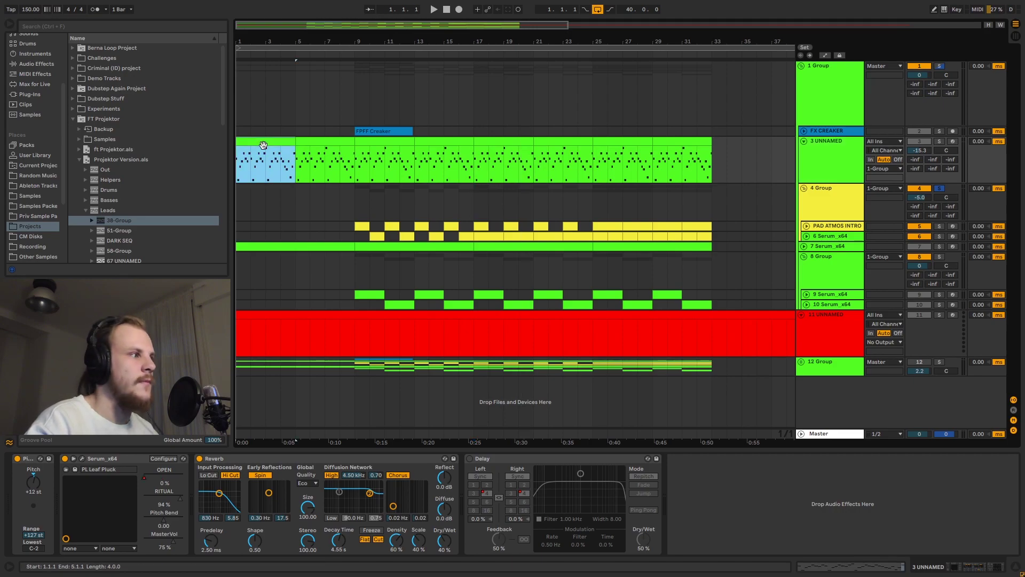
pyautogui.click(939, 141)
pyautogui.click(828, 167)
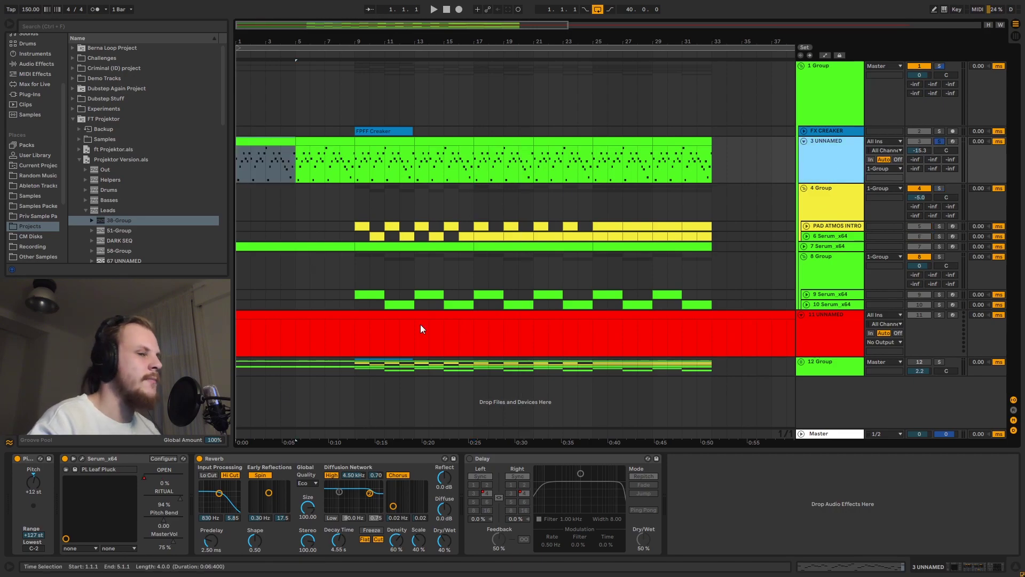
pyautogui.click(924, 151)
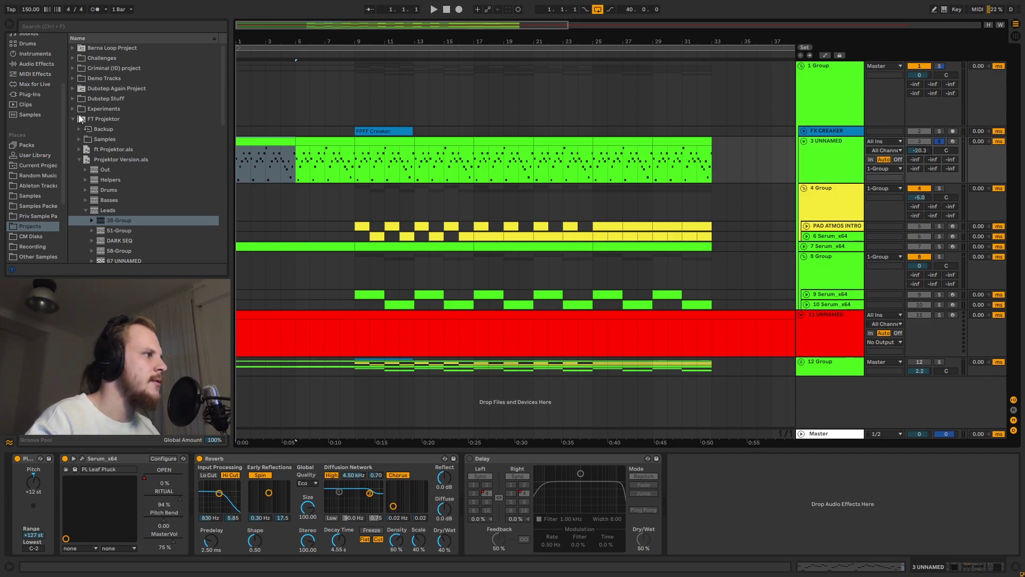
# Insert an Auto Filter between Serum_x64 and Reverb on track 3 UNNAMED.
pyautogui.click(74, 118)
pyautogui.scroll(2, 40, 89)
pyautogui.scroll(1, 40, 90)
pyautogui.click(37, 117)
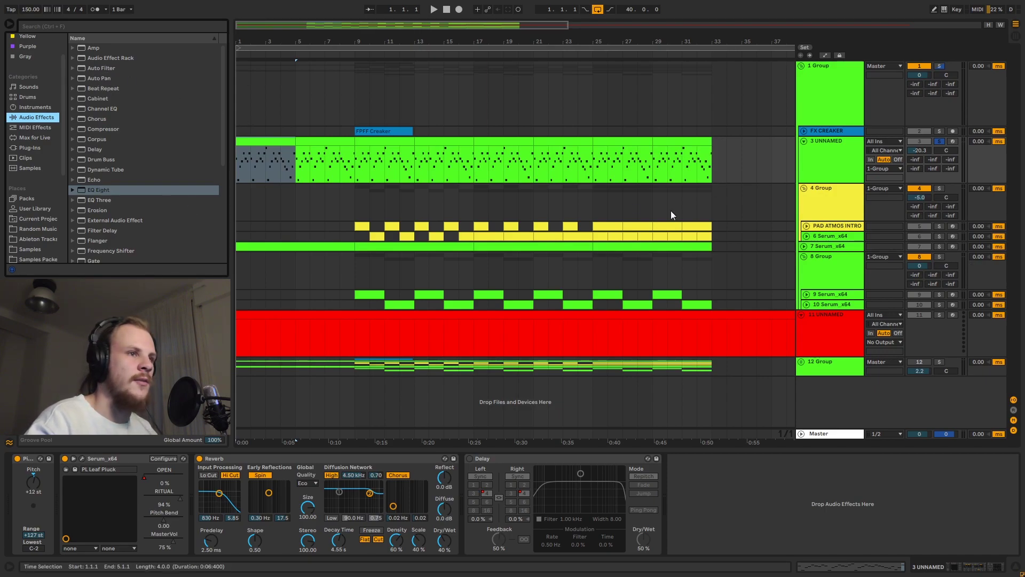
pyautogui.moveTo(105, 68); pyautogui.dragTo(174, 497)
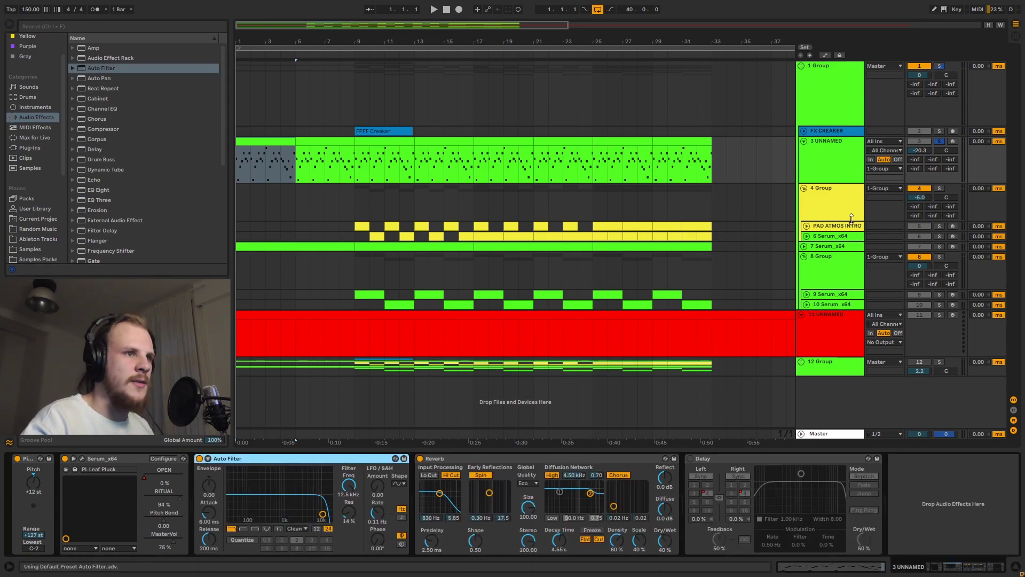
# Set the Auto Filter frequency on track 3 UNNAMED to 1.66 kHz while playing it soloed with 4 Group from bar 25, then clear the solos.
pyautogui.click(939, 189)
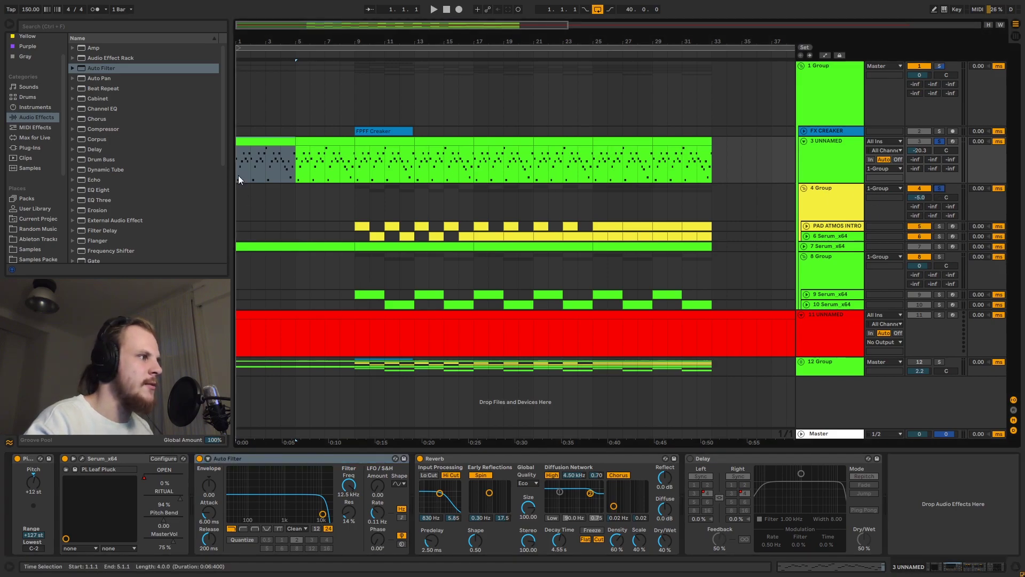
pyautogui.click(592, 169)
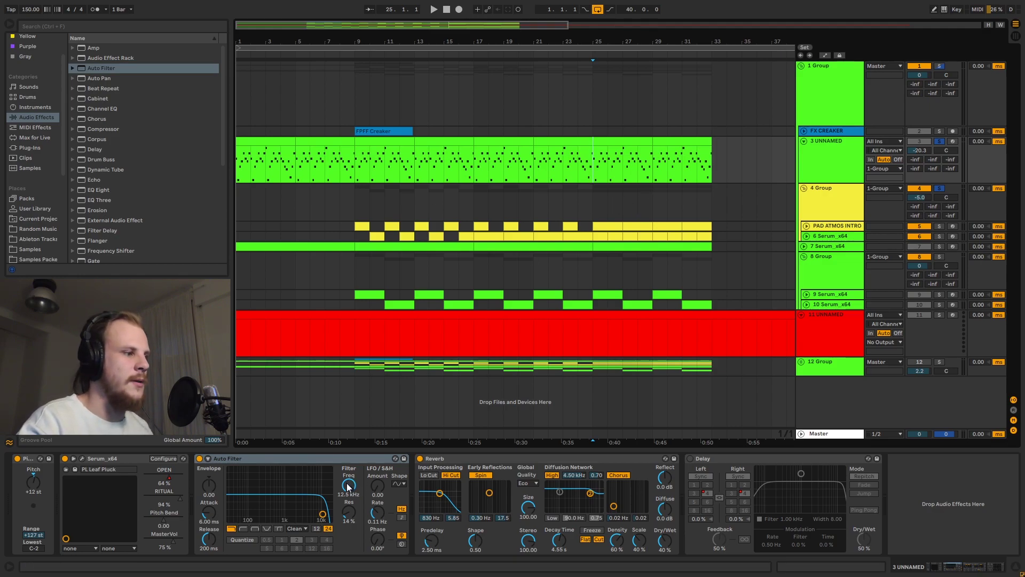
pyautogui.press('space')
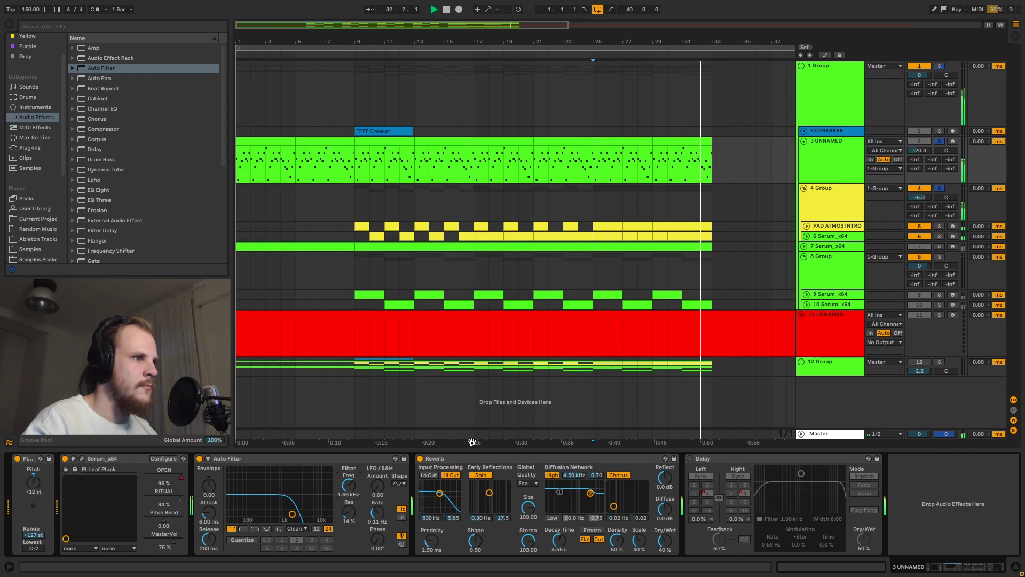
pyautogui.press('space')
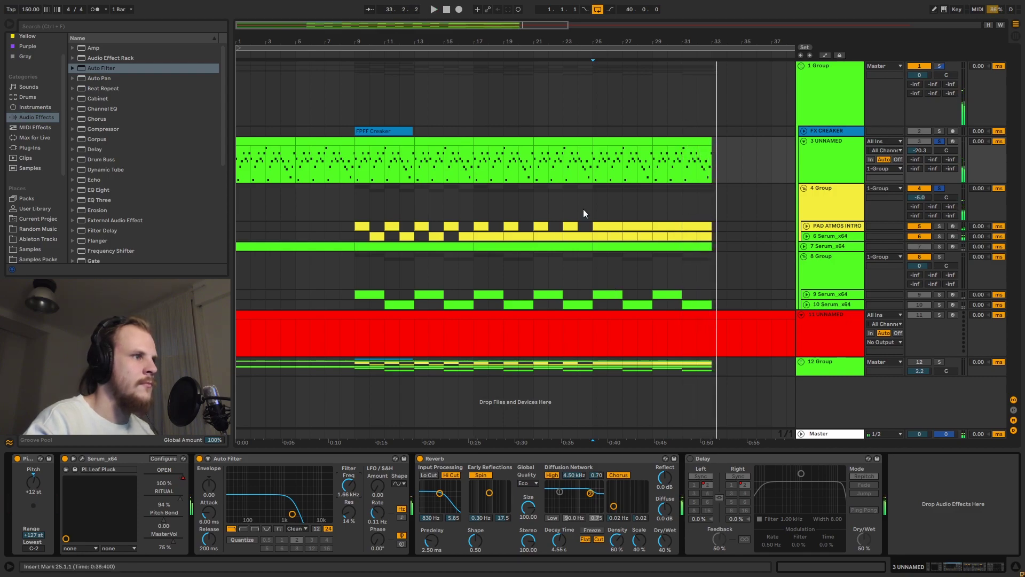
pyautogui.click(803, 167)
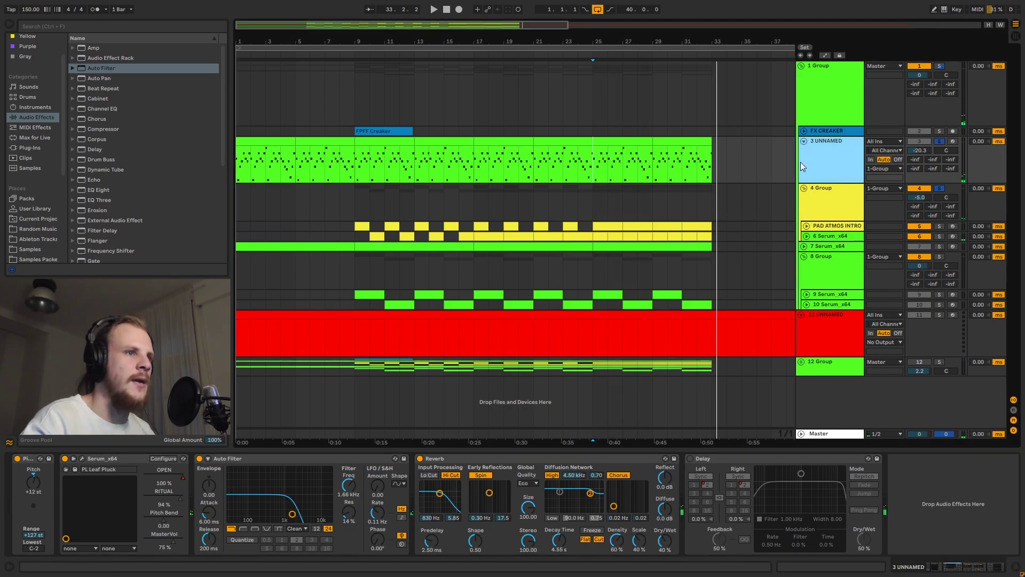
pyautogui.click(941, 141)
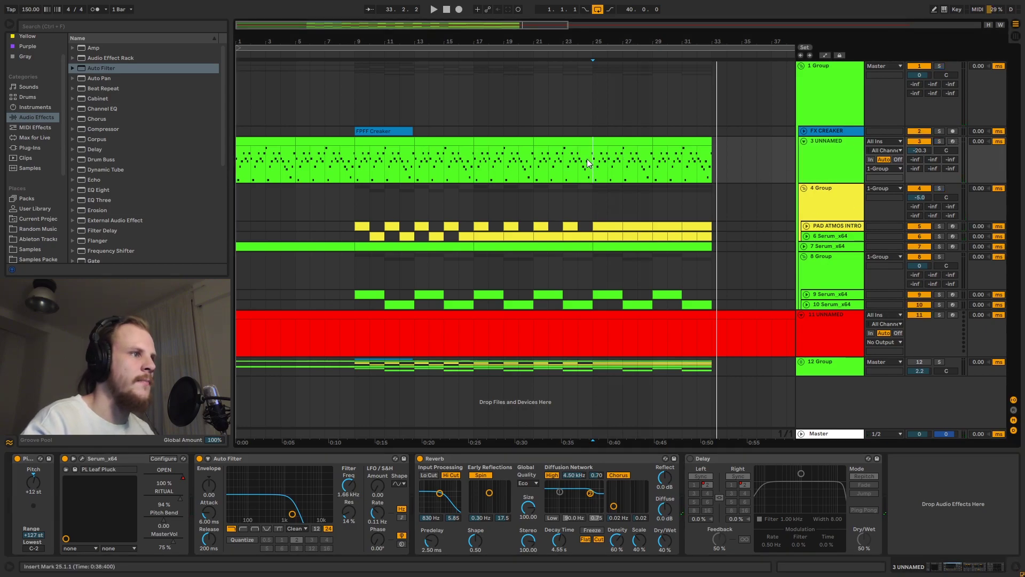
# Play 4 Group soloed from bar 25, add track 3 UNNAMED to the solo for comparison, then stop and clear the solos.
pyautogui.click(939, 188)
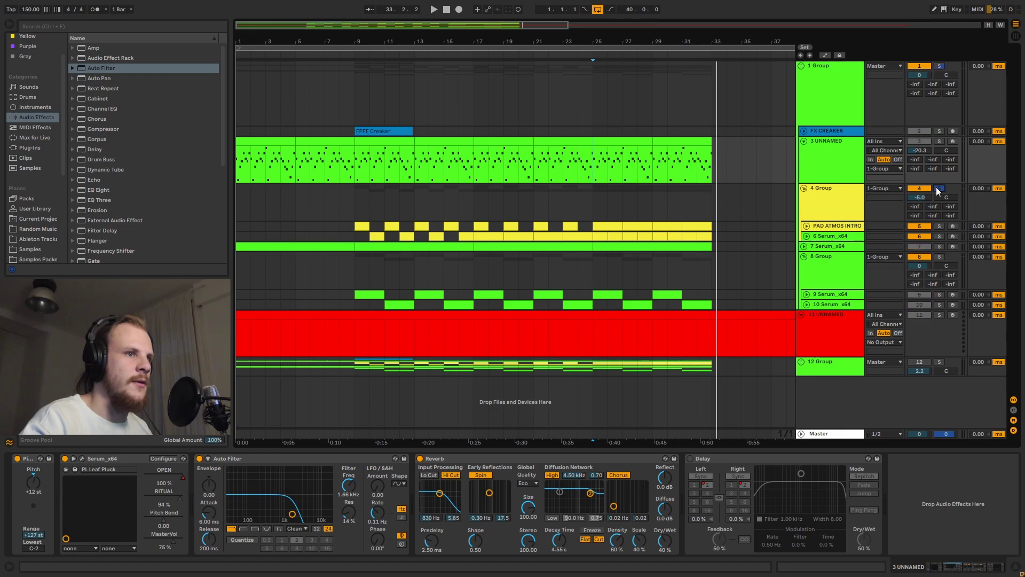
pyautogui.press('space')
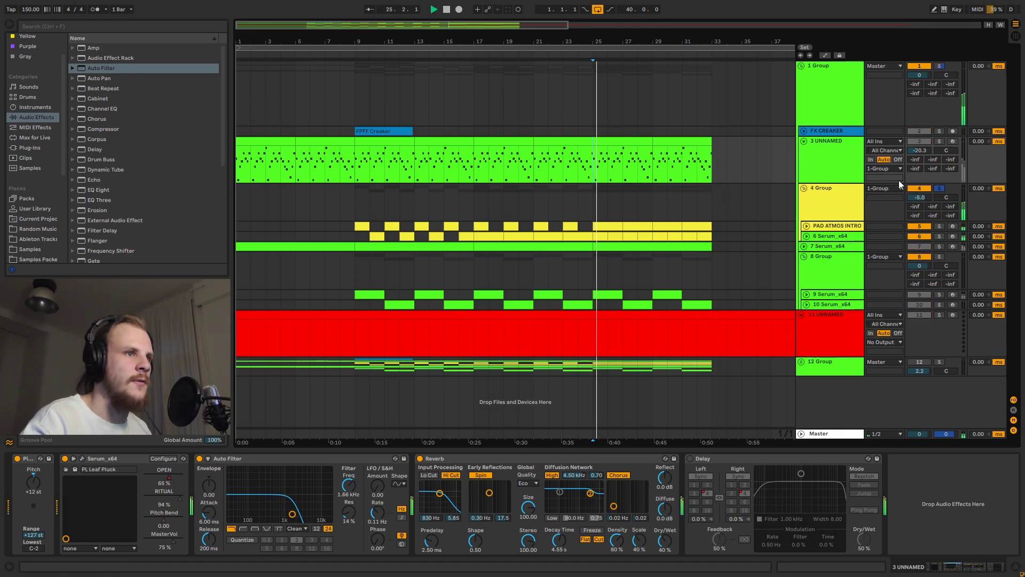
pyautogui.click(940, 141)
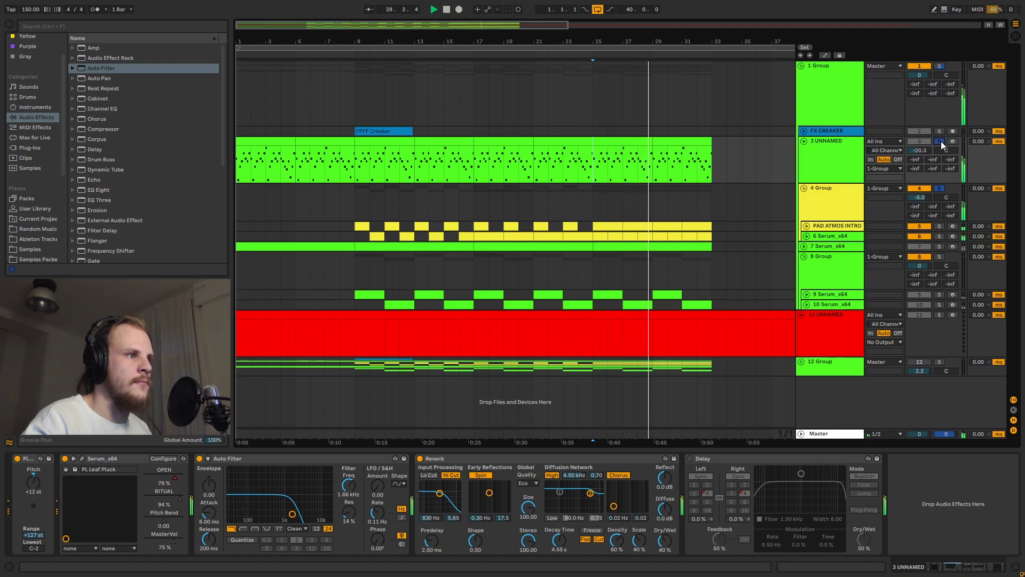
pyautogui.press('space')
pyautogui.click(940, 141)
pyautogui.click(805, 158)
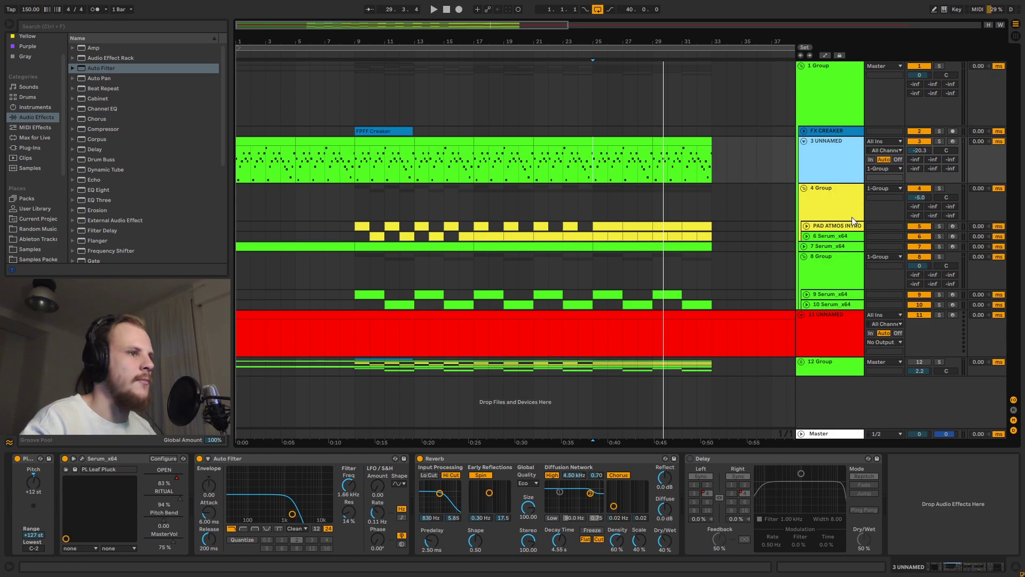
# Play 1 Group from bar 25, and unfold and solo track 7 Serum_x64 to hear it alone.
pyautogui.click(848, 197)
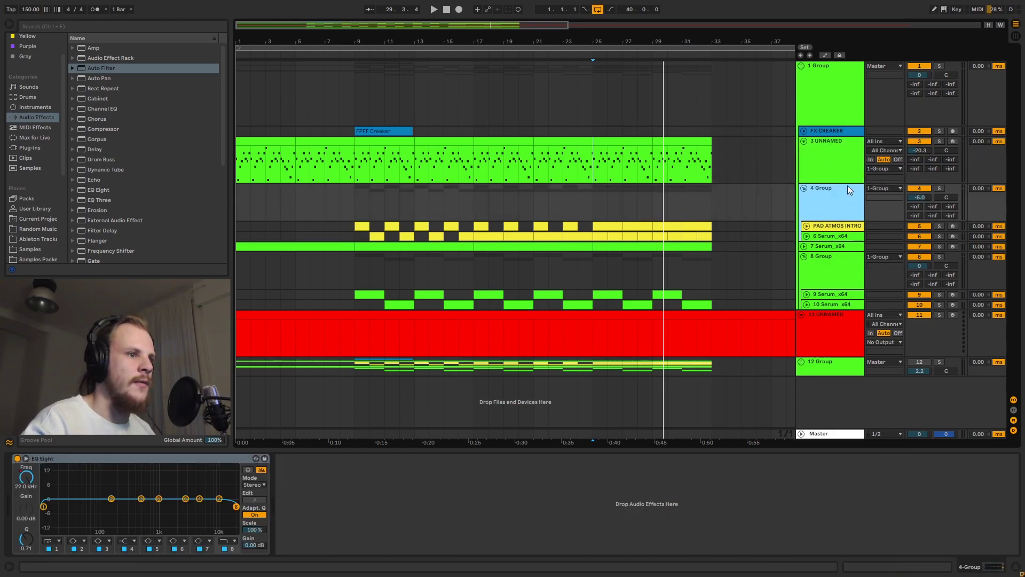
pyautogui.click(598, 198)
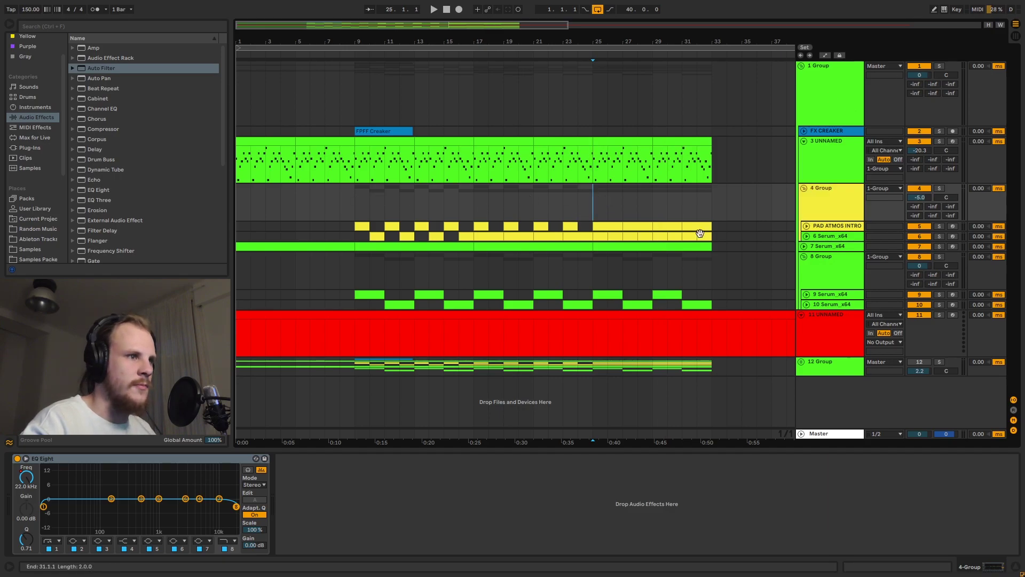
pyautogui.click(804, 247)
pyautogui.press('space')
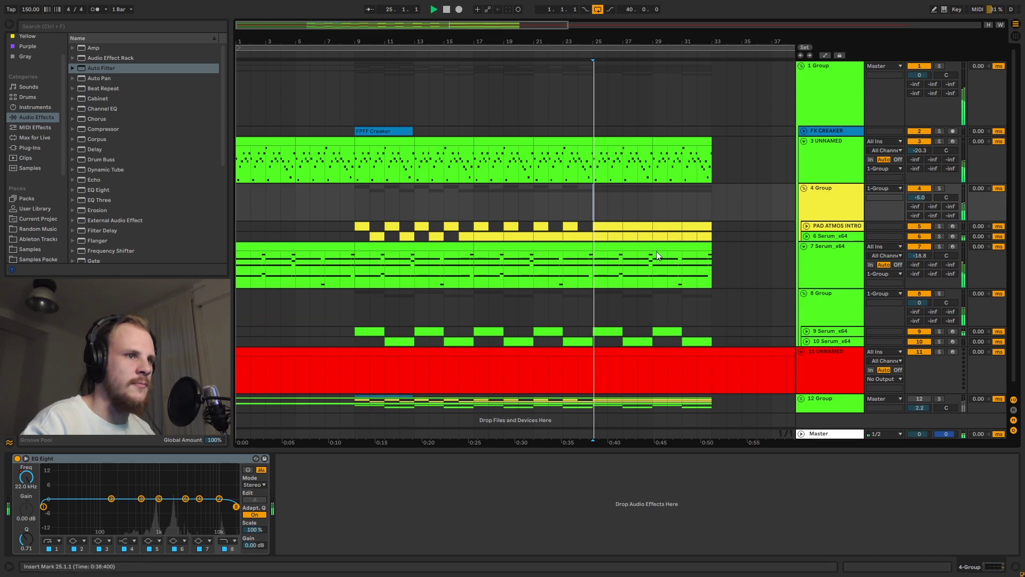
pyautogui.click(832, 258)
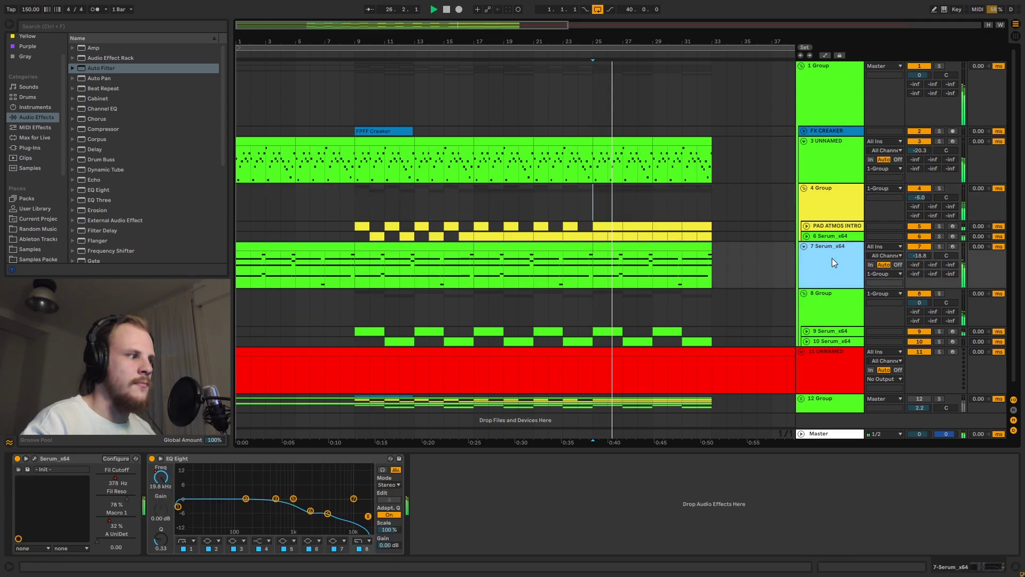
pyautogui.click(939, 246)
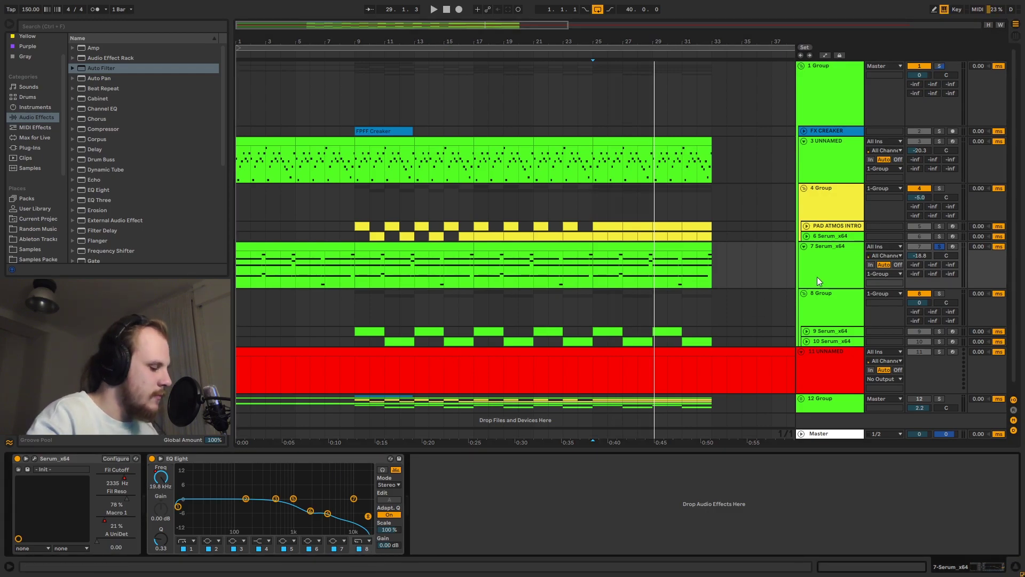
# Show automation and reshape the EQ Eight 8 Frequency A curve on 7 Serum_x64 into a lower rising sweep starting at about 890 Hz.
pyautogui.press('a')
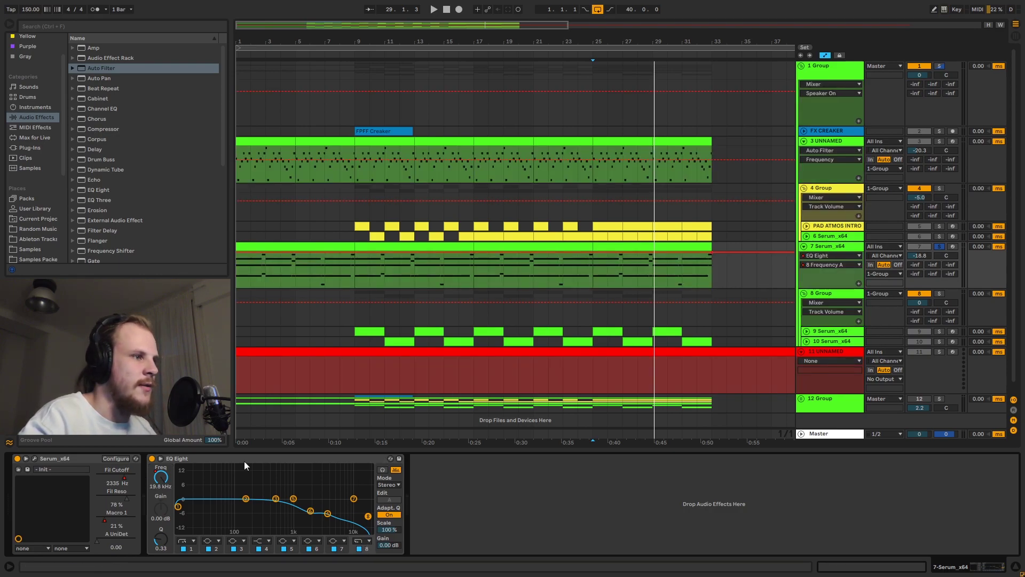
pyautogui.moveTo(239, 255); pyautogui.dragTo(239, 263)
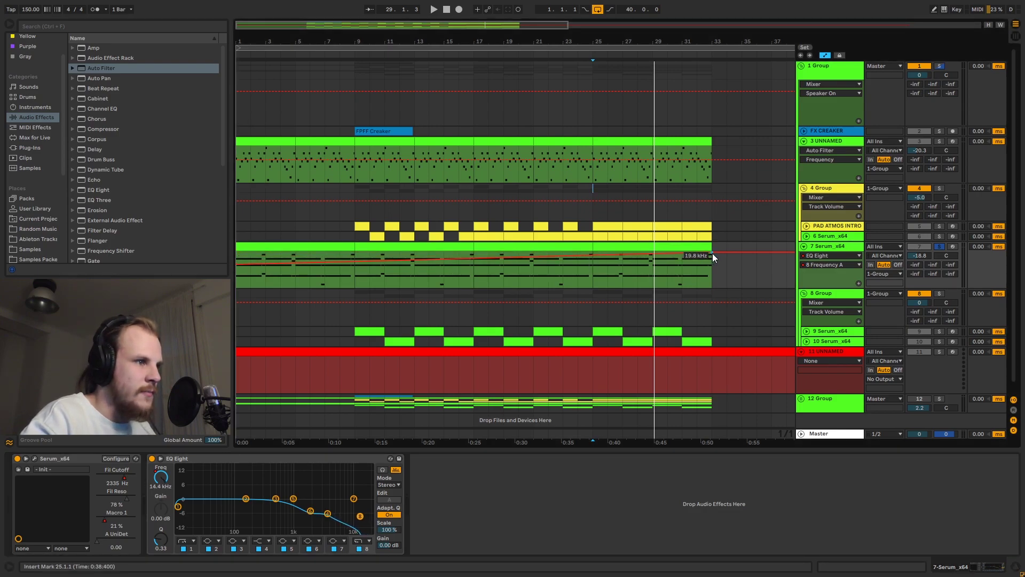
pyautogui.moveTo(712, 253); pyautogui.dragTo(712, 255)
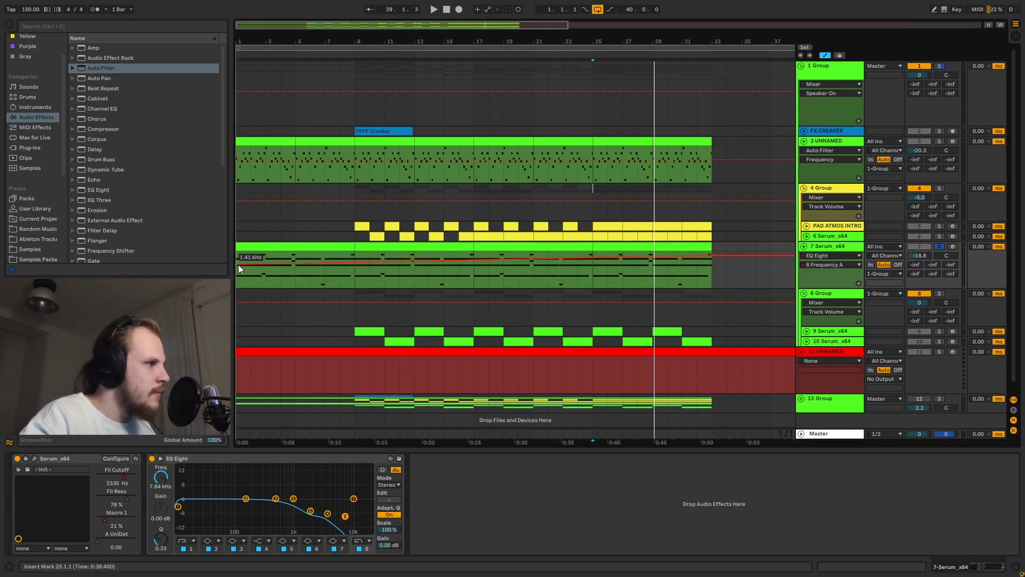
pyautogui.moveTo(238, 264); pyautogui.dragTo(355, 267)
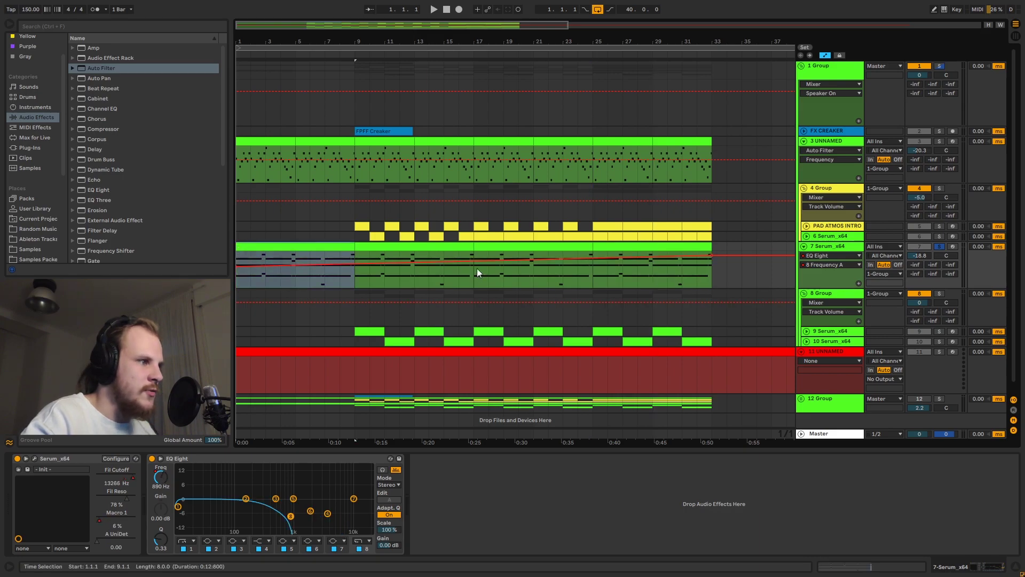
# Unsolo 7 Serum_x64, set its volume to -19.8 dB while playing from bar 25, and fold the track.
pyautogui.click(938, 246)
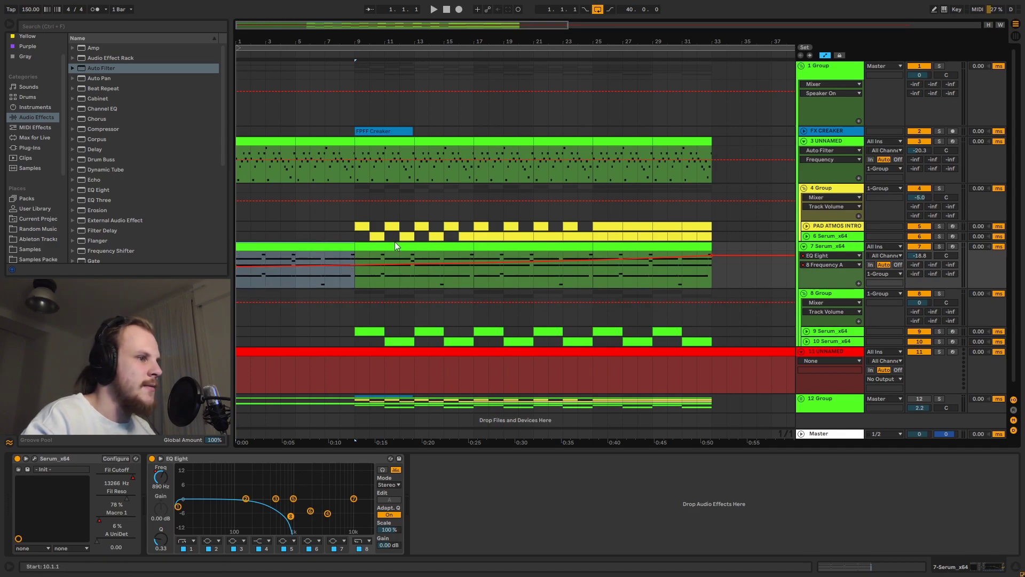
pyautogui.click(598, 277)
pyautogui.press('space')
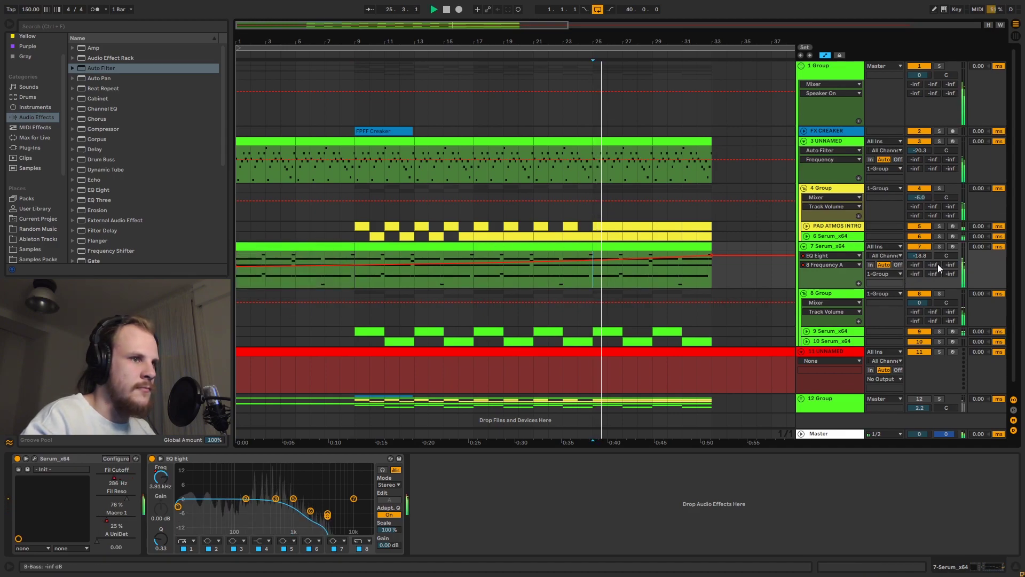
pyautogui.moveTo(929, 257); pyautogui.dragTo(929, 260)
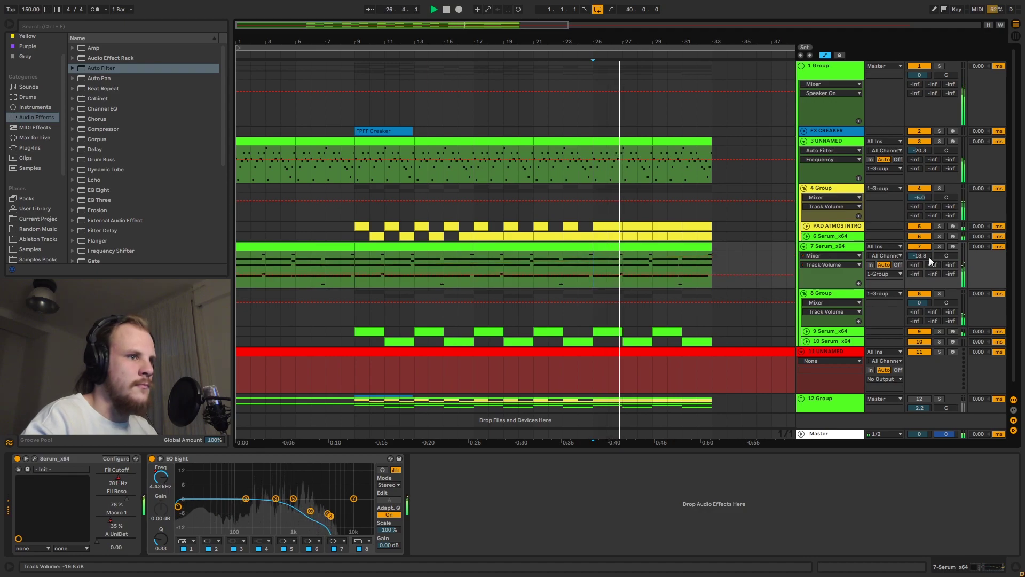
pyautogui.click(804, 246)
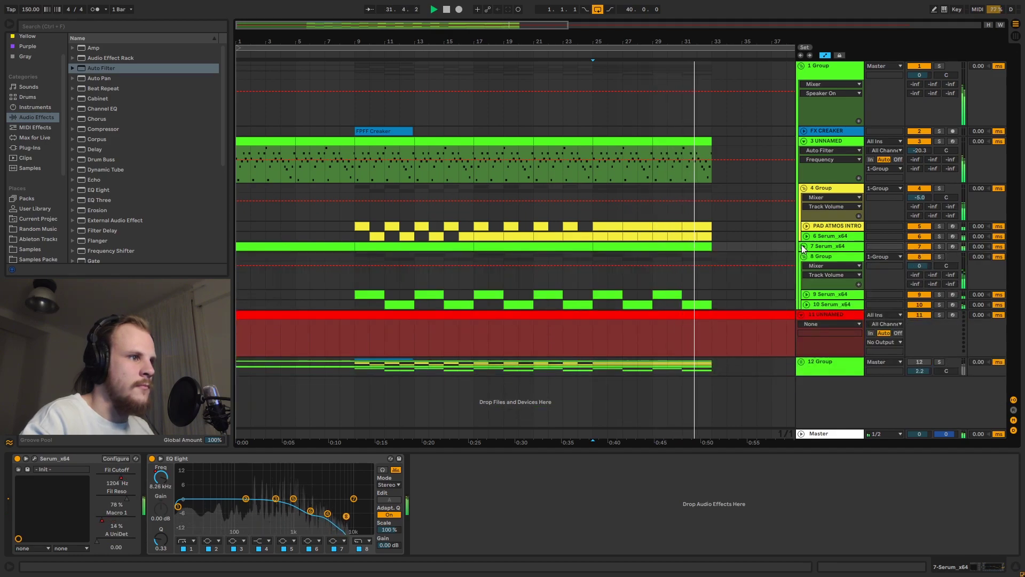
pyautogui.press('space')
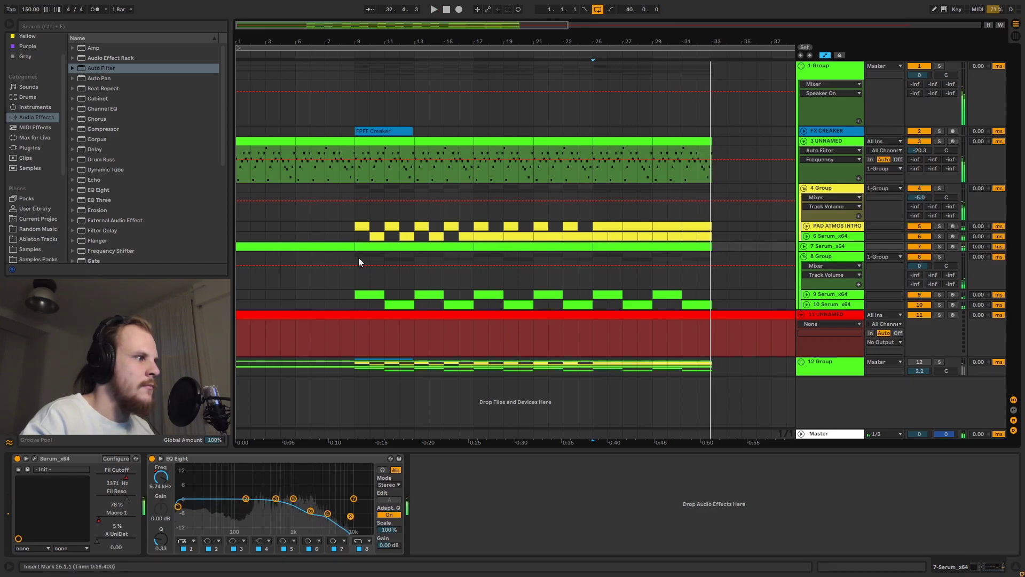
# Play 8 Group soloed from bar 9 and select the group for adding effects.
pyautogui.click(357, 258)
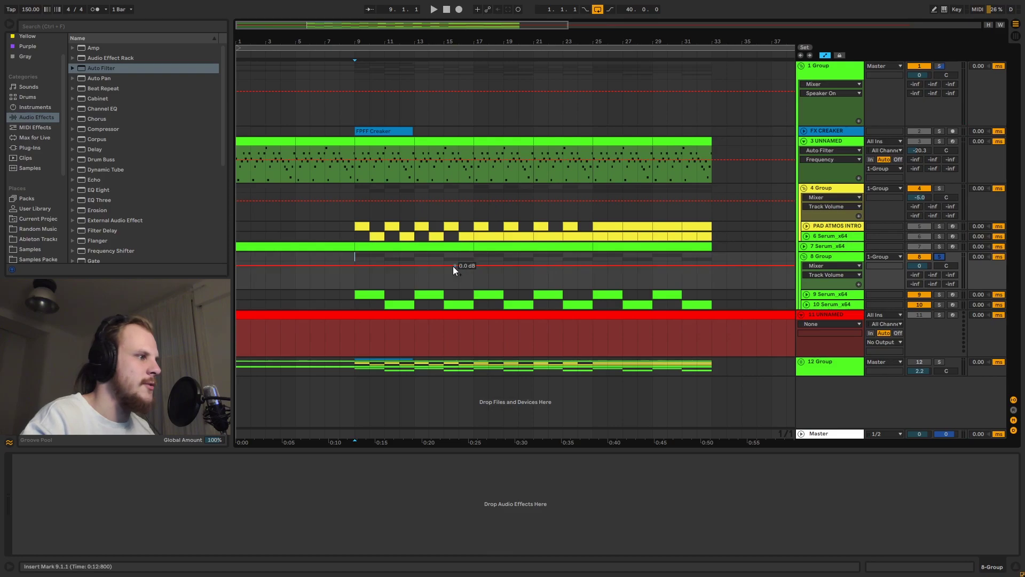
pyautogui.press('space')
pyautogui.click(838, 259)
pyautogui.press('space')
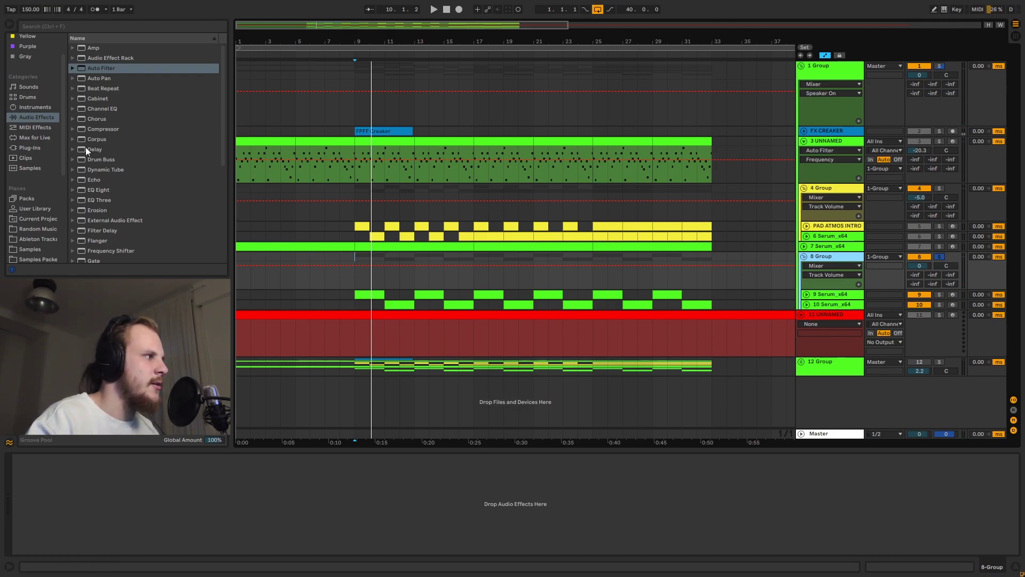
# Insert the Melda MStereoSpread VST plug-in on 8 Group.
pyautogui.click(30, 148)
pyautogui.click(77, 48)
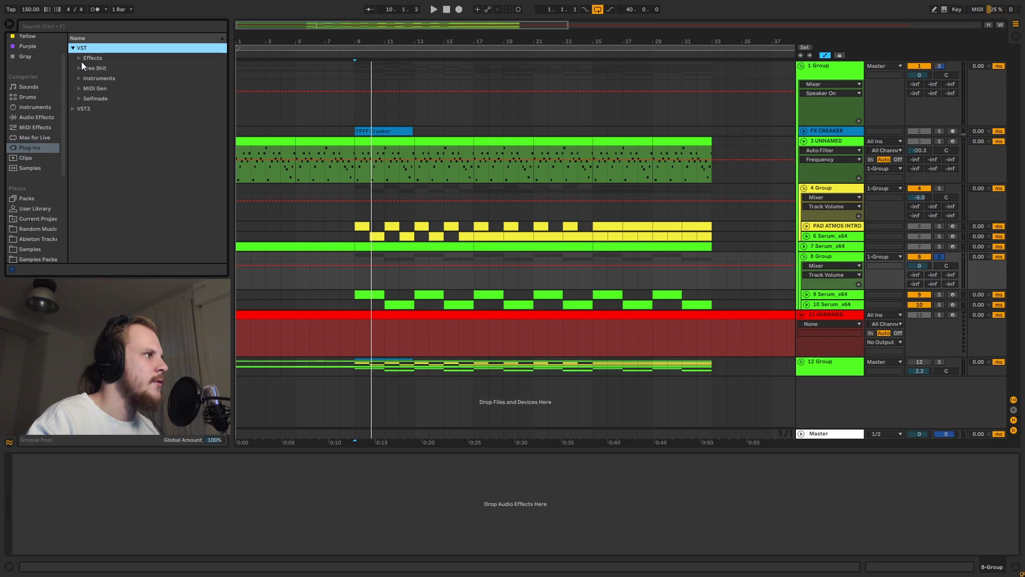
pyautogui.click(81, 60)
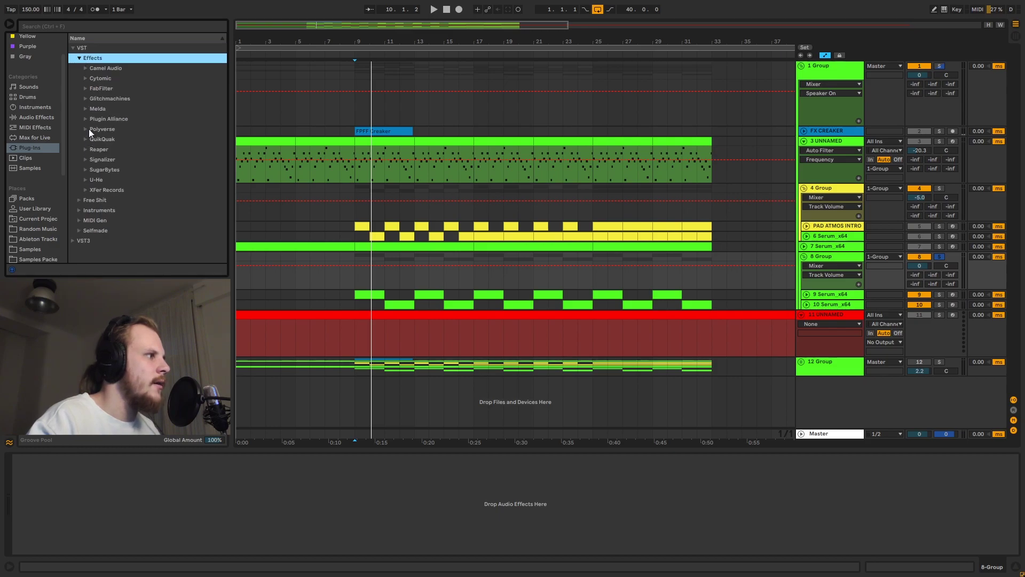
pyautogui.click(89, 108)
pyautogui.click(95, 137)
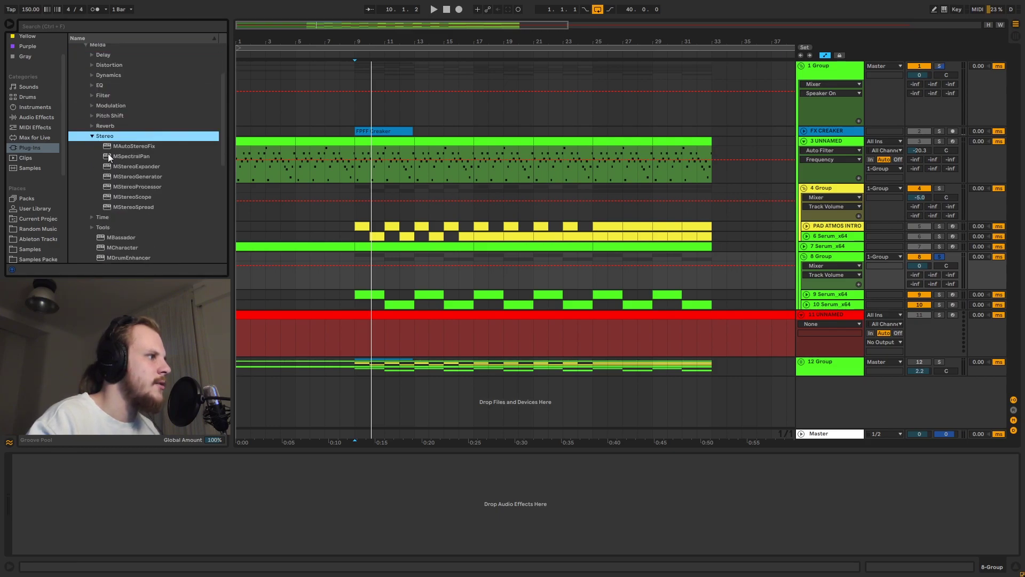
pyautogui.moveTo(131, 207); pyautogui.dragTo(285, 238)
# Set MStereoSpread's Widening to 84% on 8 Group, audition it soloed, and close the plug-in window.
pyautogui.moveTo(378, 266); pyautogui.dragTo(378, 268)
pyautogui.moveTo(209, 47); pyautogui.dragTo(562, 89)
pyautogui.moveTo(511, 124)
pyautogui.mouseDown()
pyautogui.moveTo(522, 138)
pyautogui.moveTo(526, 130)
pyautogui.mouseUp()
pyautogui.press('space')
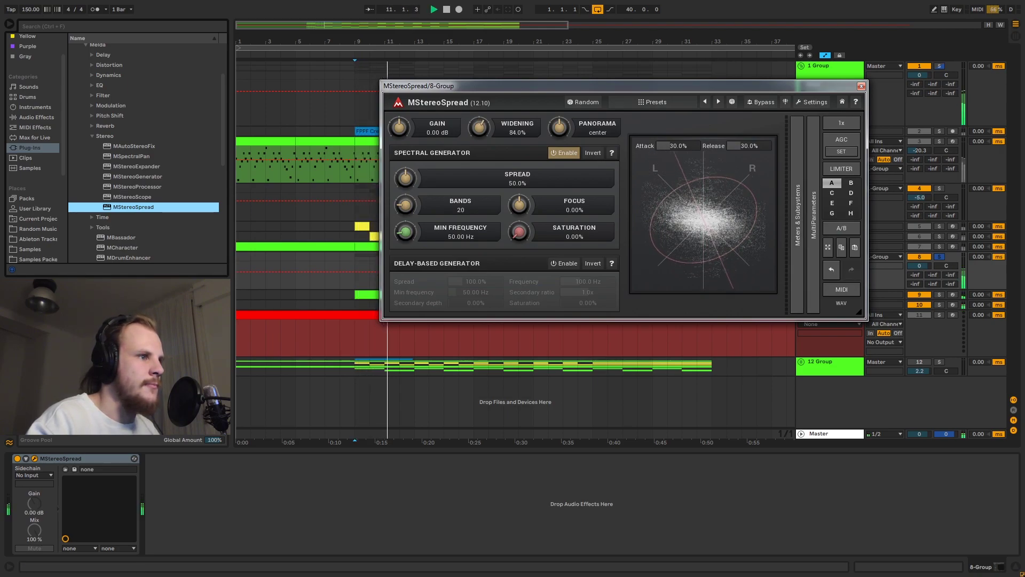
pyautogui.press('space')
pyautogui.click(861, 86)
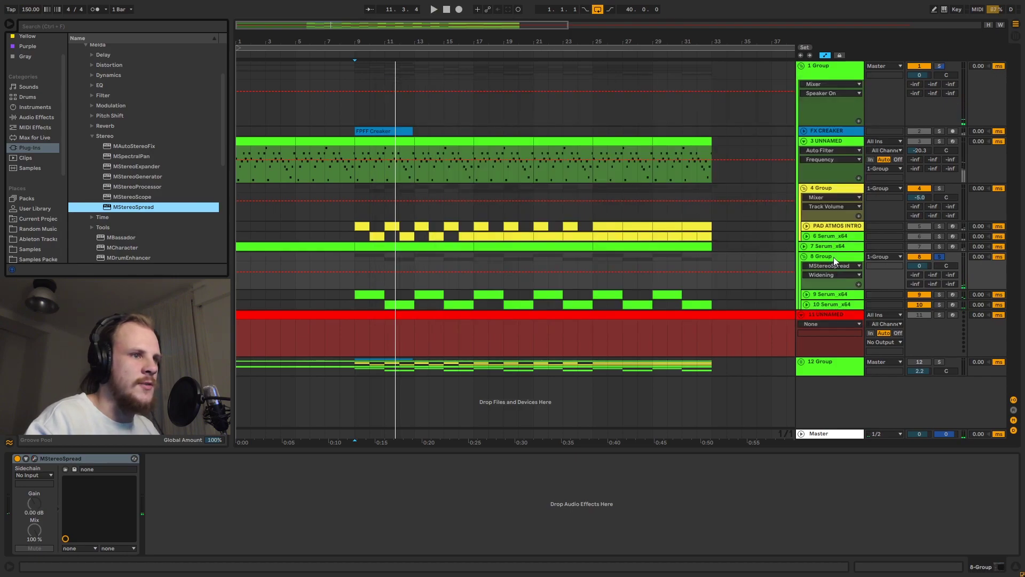
# Unsolo 8 Group and set its volume to -9.0 dB while playing the full arrangement from bar 9.
pyautogui.click(834, 257)
pyautogui.click(939, 257)
pyautogui.click(824, 258)
pyautogui.click(357, 257)
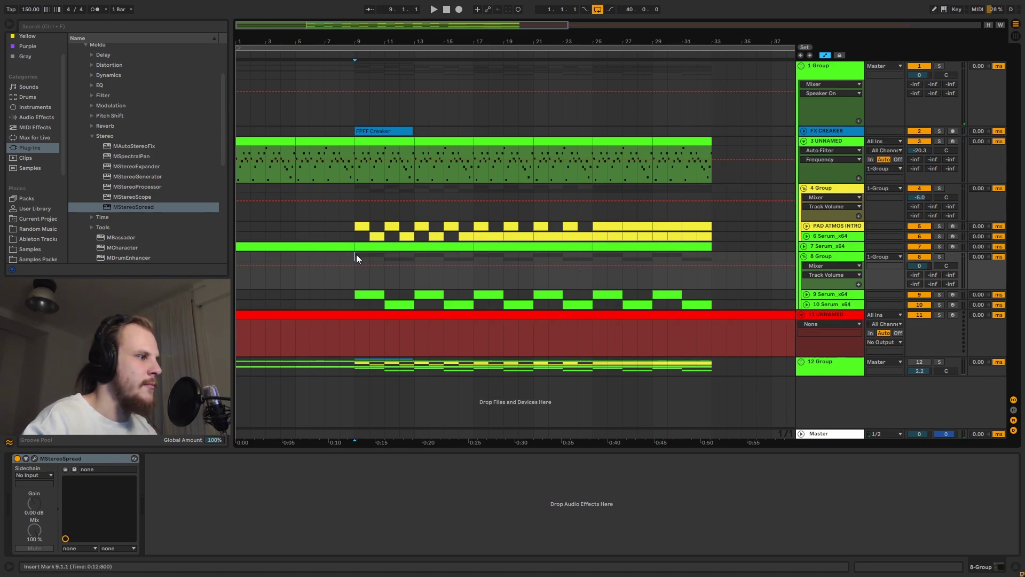
pyautogui.press('space')
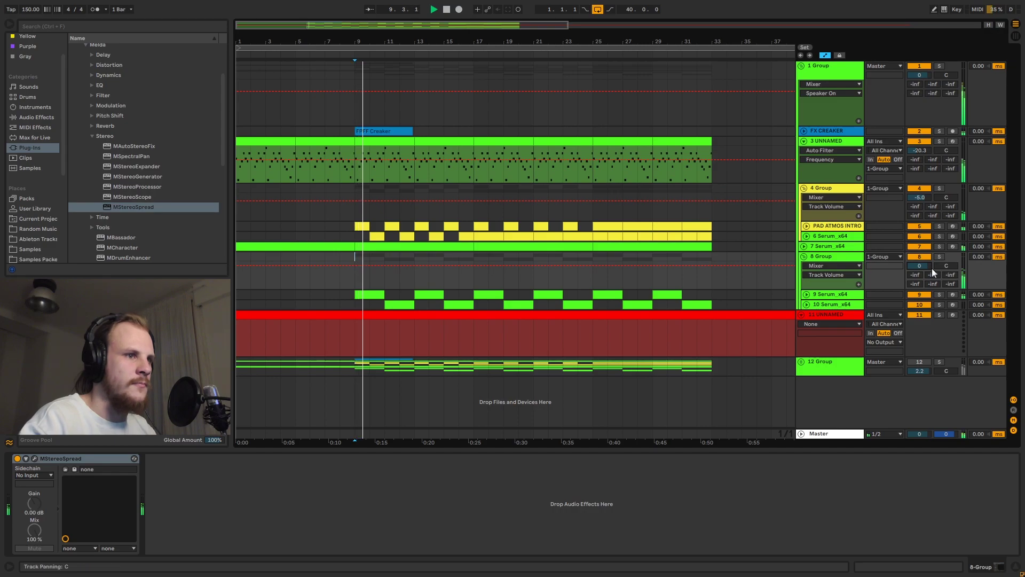
pyautogui.moveTo(923, 268); pyautogui.dragTo(923, 269)
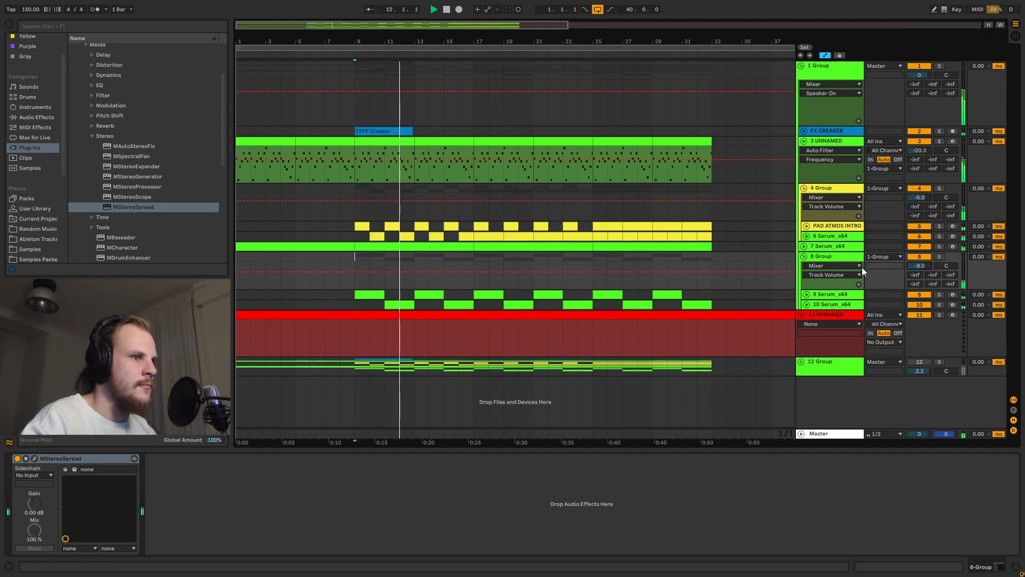
# Fold 8 Group and track 3 UNNAMED, then unfold and select the FX CREAKER track.
pyautogui.click(805, 257)
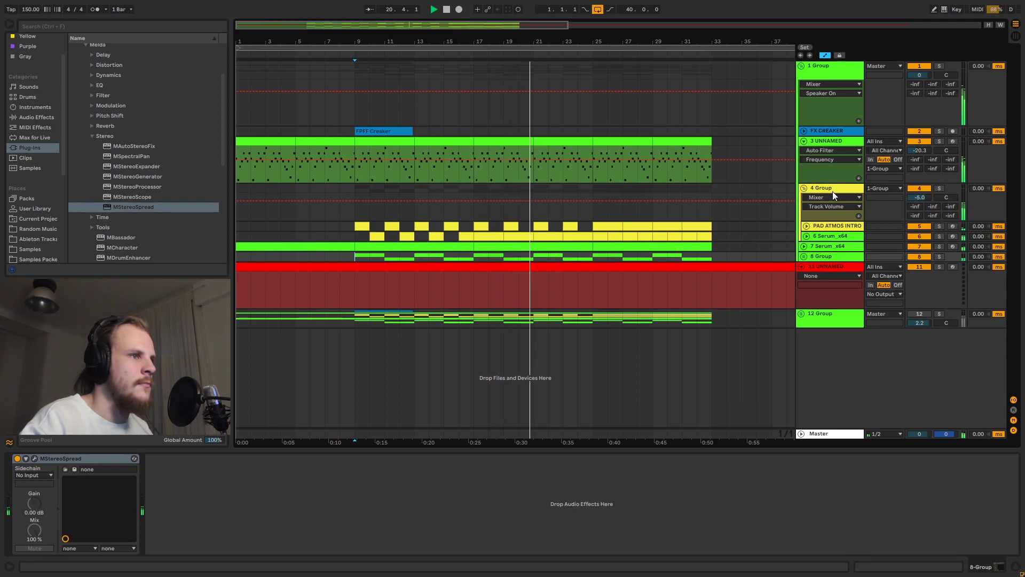
pyautogui.click(804, 141)
pyautogui.click(804, 132)
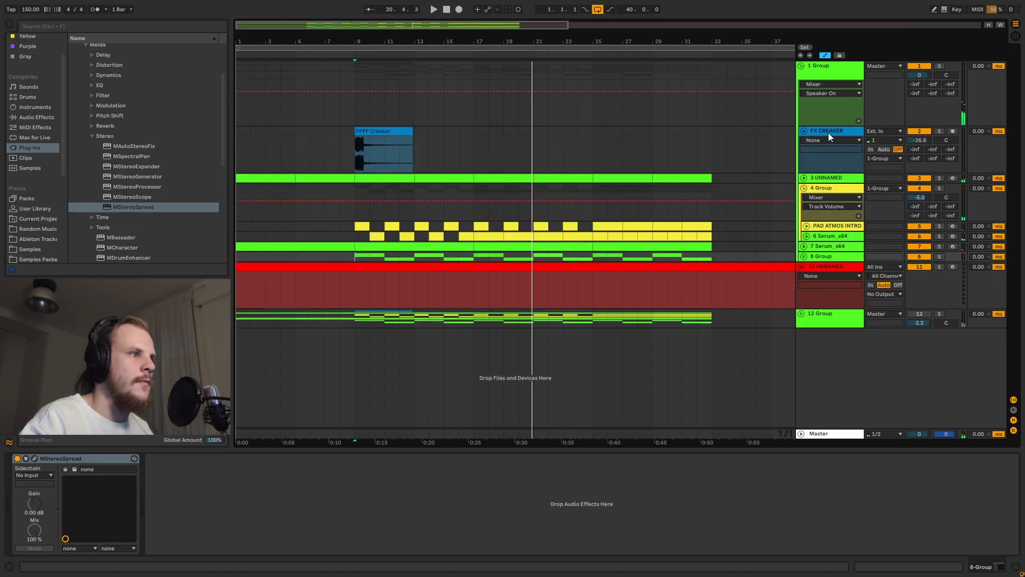
pyautogui.click(828, 132)
# Set the FX CREAKER track volume to -33.6 dB while playing the lead-in to its clip at bar 9.
pyautogui.click(349, 148)
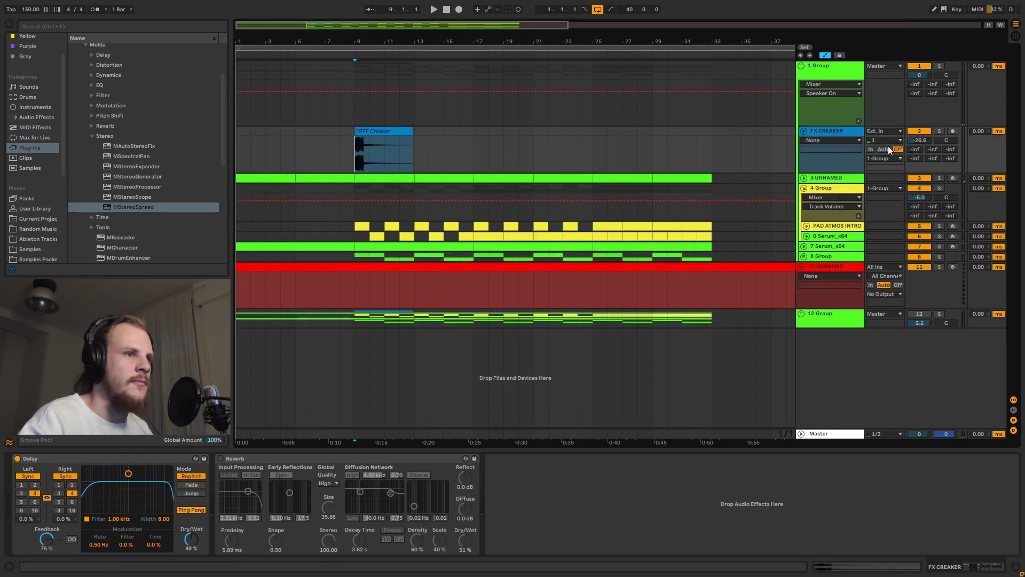
pyautogui.click(341, 146)
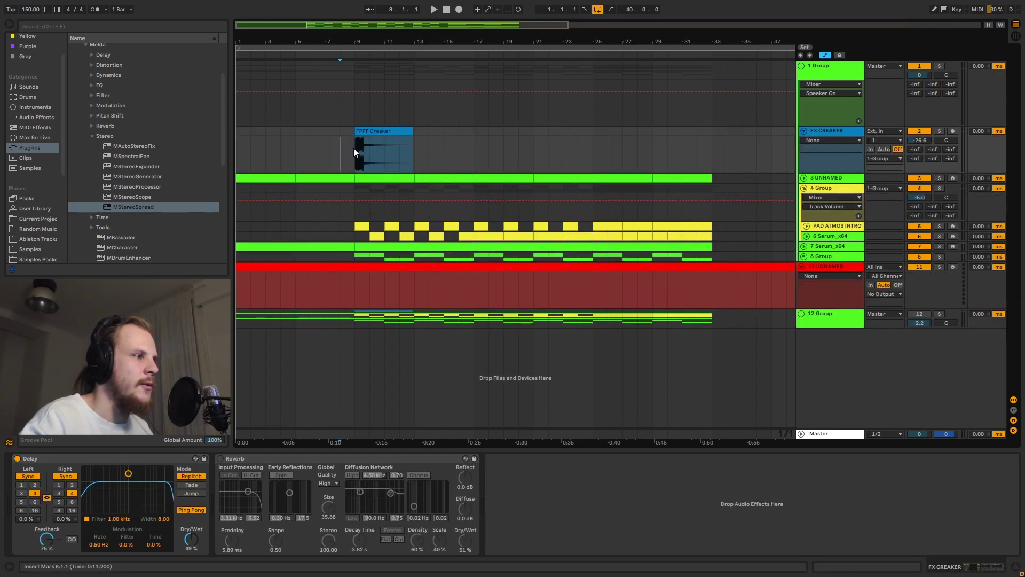
pyautogui.press('space')
pyautogui.moveTo(354, 43); pyautogui.dragTo(488, 72)
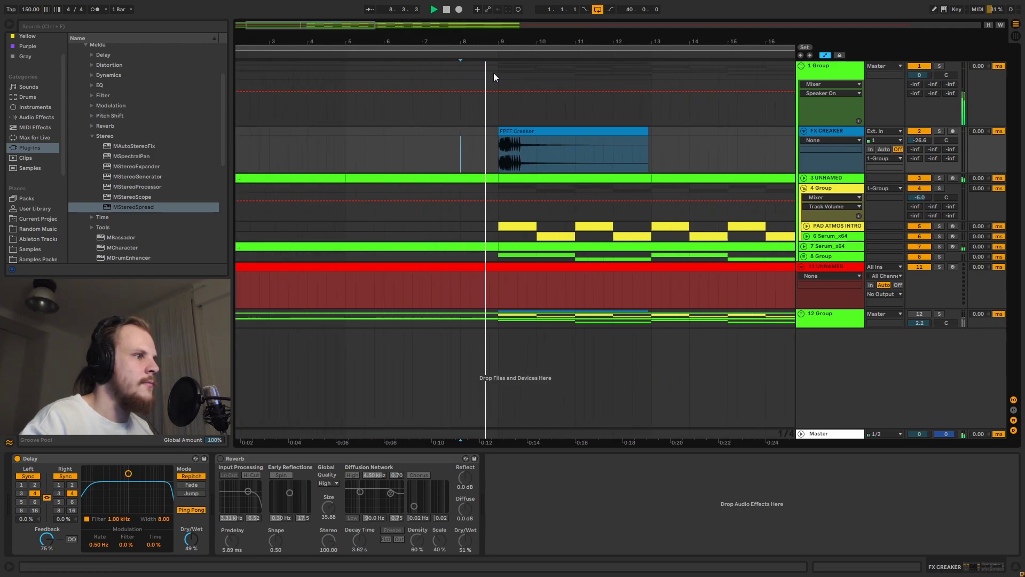
pyautogui.moveTo(918, 141); pyautogui.dragTo(918, 145)
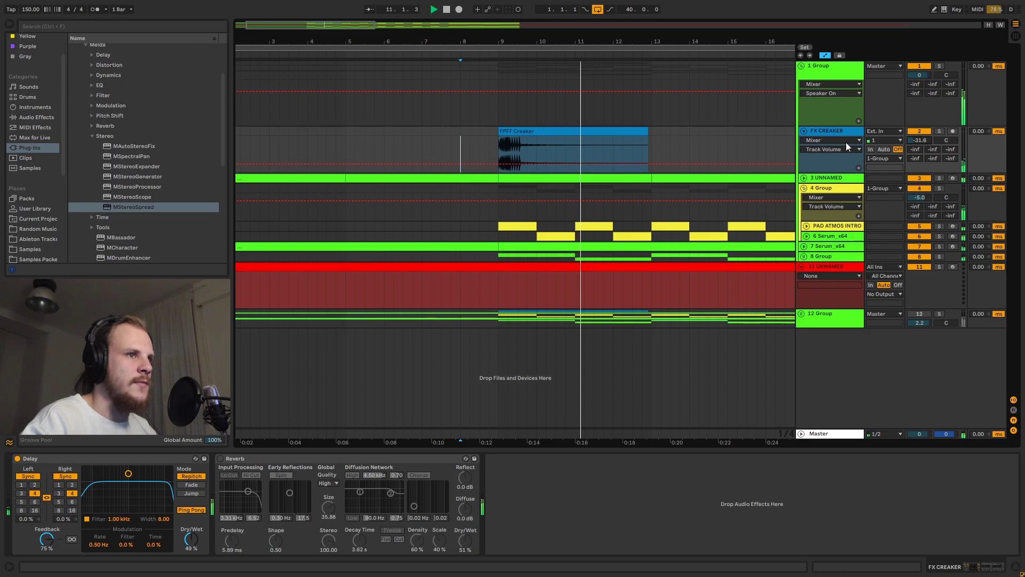
pyautogui.click(479, 145)
pyautogui.press('space')
pyautogui.press('space')
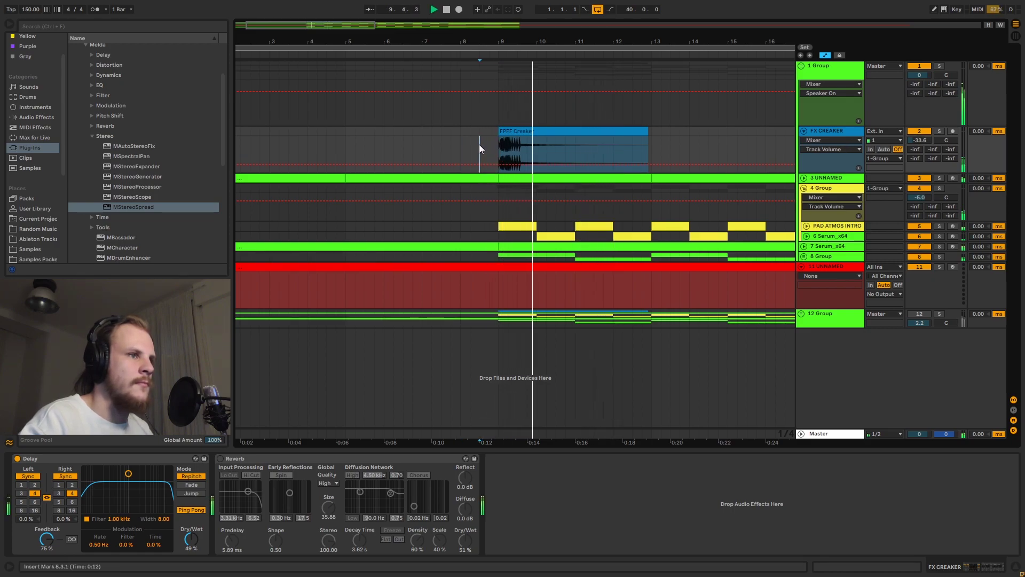
# Stop playback, fold the FX CREAKER track, and select 1 Group.
pyautogui.click(804, 131)
pyautogui.press('space')
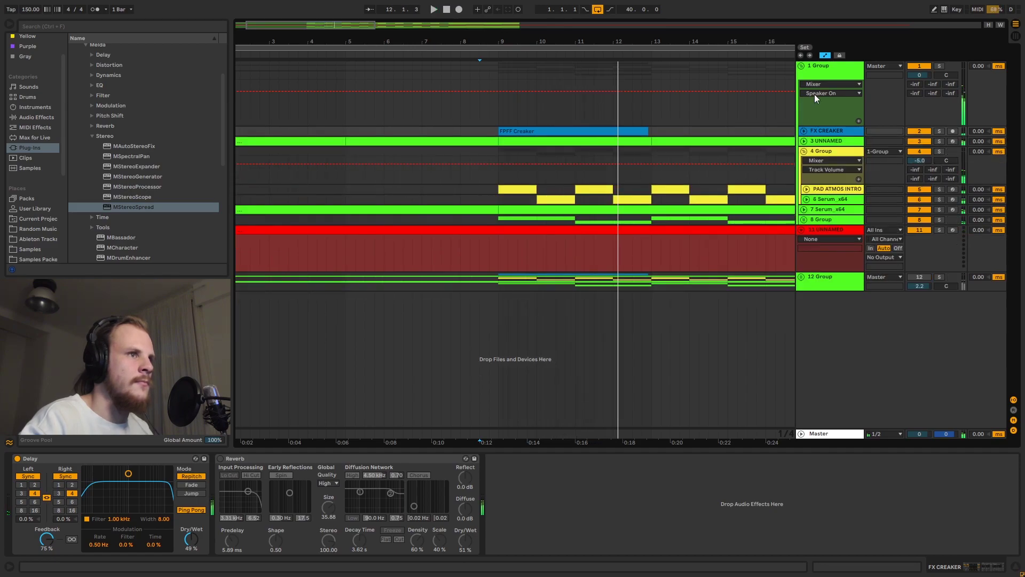
pyautogui.click(825, 69)
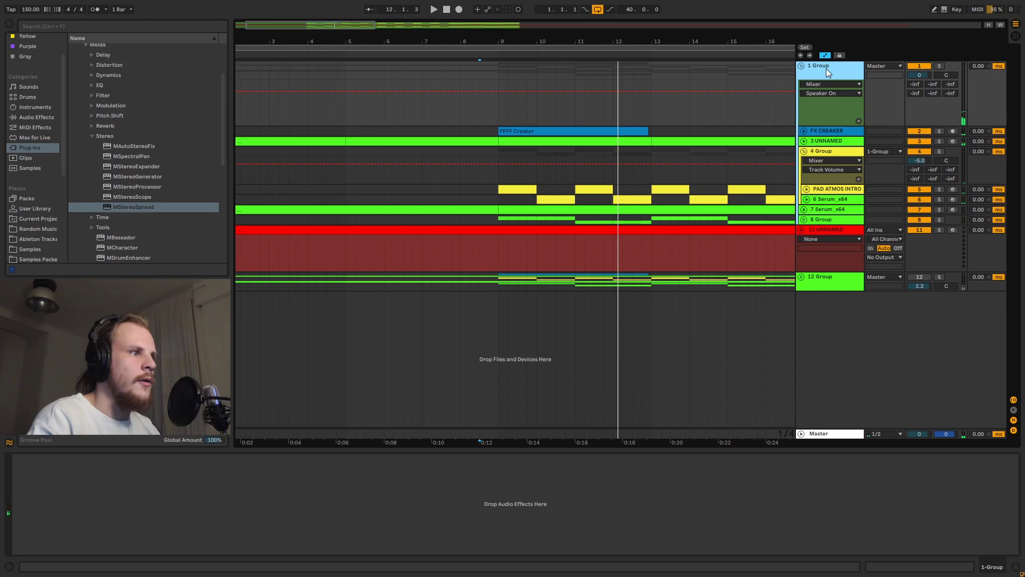
# Fold 4 Group and place the insert marker at bar 25 in 1 Group's lane.
pyautogui.moveTo(712, 41); pyautogui.dragTo(712, 7)
pyautogui.click(474, 153)
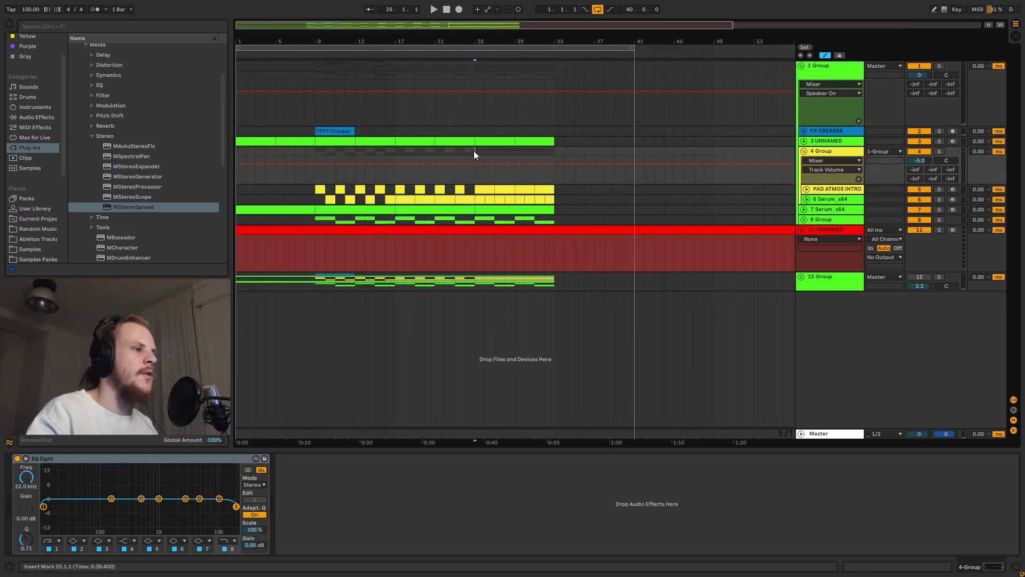
pyautogui.moveTo(474, 151); pyautogui.dragTo(554, 158)
pyautogui.click(476, 152)
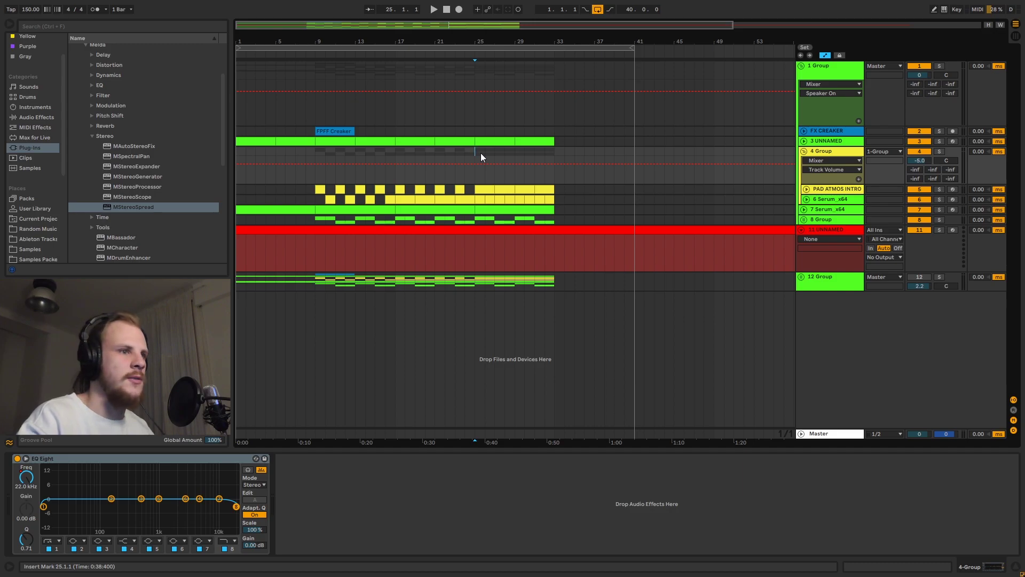
pyautogui.click(803, 151)
pyautogui.click(837, 65)
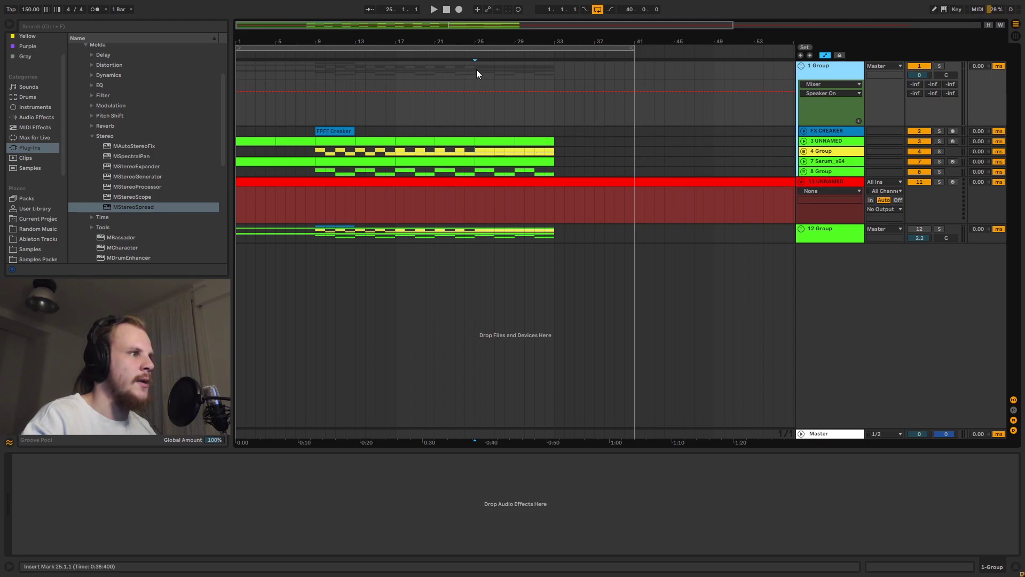
pyautogui.click(476, 69)
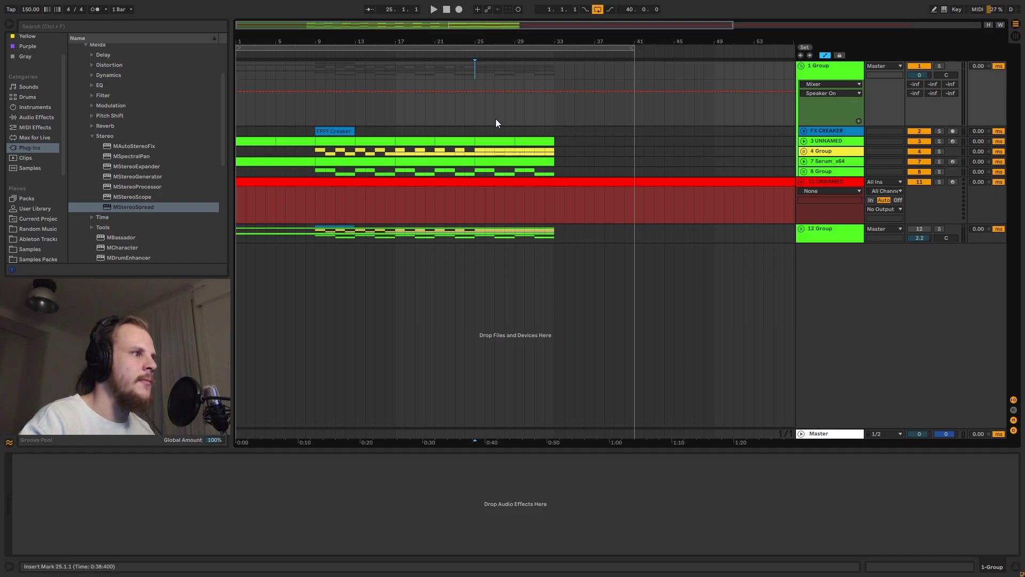
# Add a MIDI track below 8 Group and create an empty clip on it from bar 25 to bar 41.
pyautogui.click(830, 172)
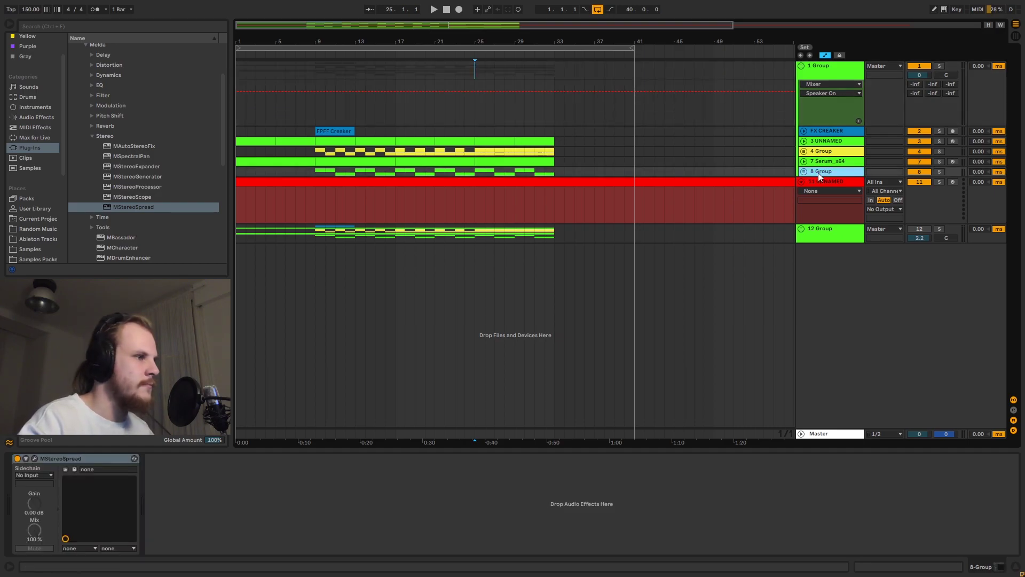
pyautogui.hotkey('ctrl', 'shift', 't')
pyautogui.moveTo(478, 185); pyautogui.dragTo(634, 191)
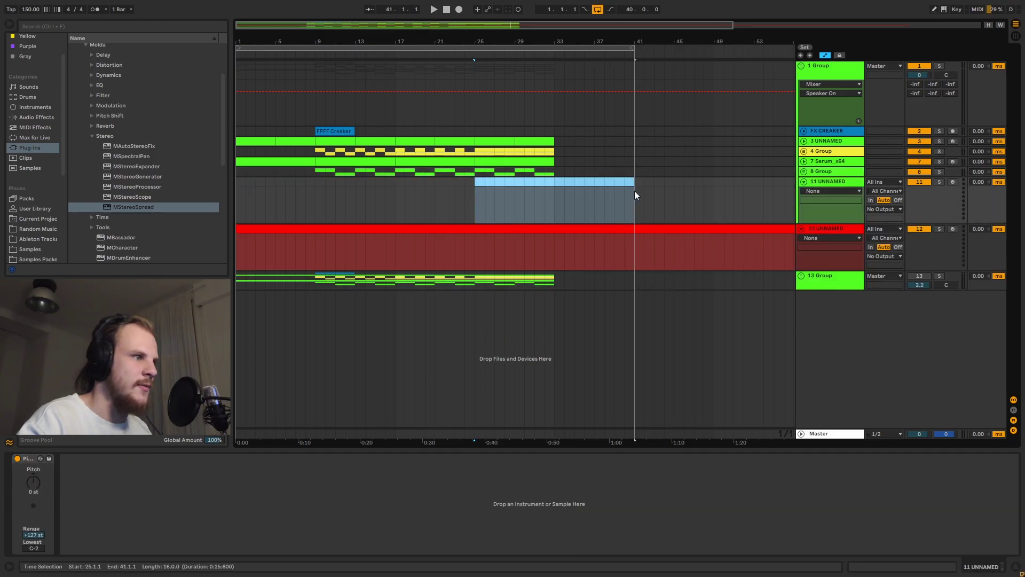
pyautogui.hotkey('ctrl', 'shift', 'm')
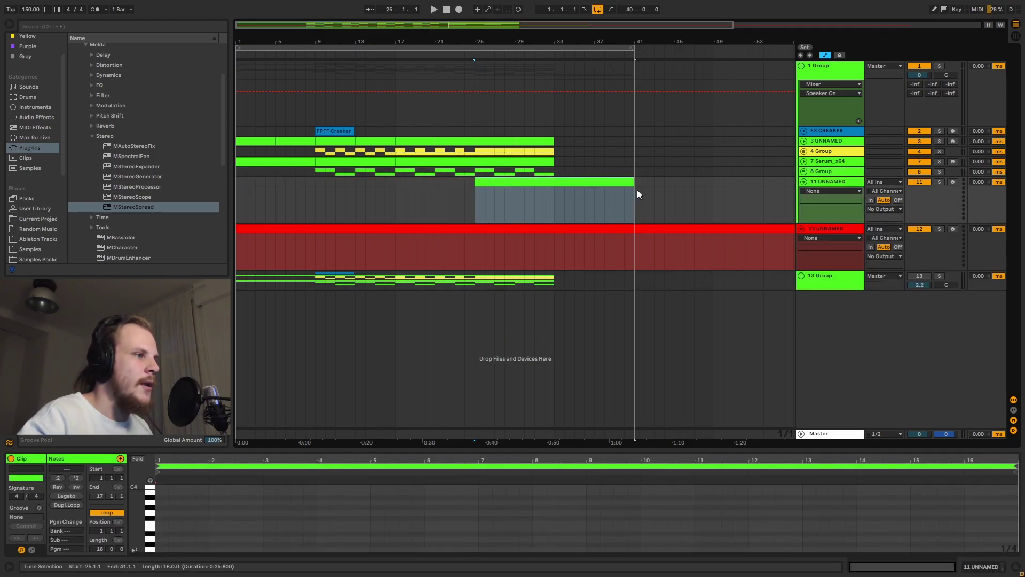
pyautogui.moveTo(476, 211); pyautogui.dragTo(628, 204)
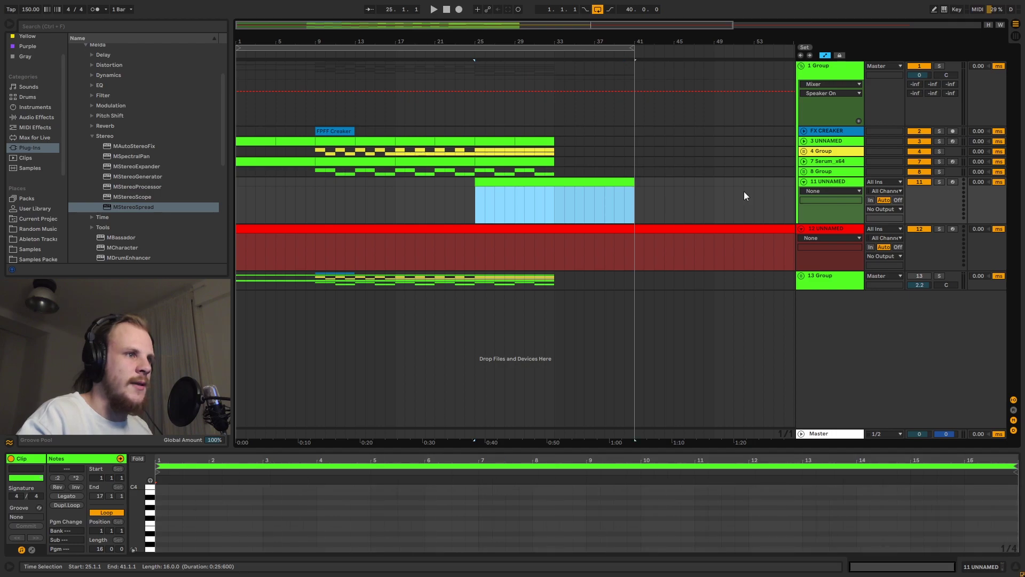
# Add another MIDI track below 11 UNNAMED and create an empty clip on it from bar 33 to bar 45.
pyautogui.click(829, 182)
pyautogui.click(628, 205)
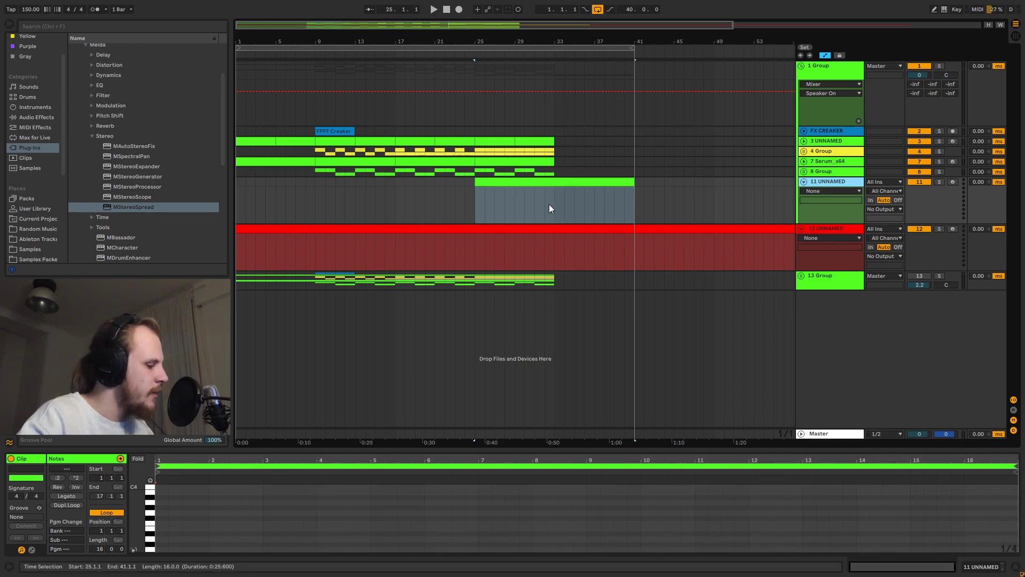
pyautogui.hotkey('ctrl', 'shift', 't')
pyautogui.moveTo(556, 229); pyautogui.dragTo(674, 233)
pyautogui.hotkey('ctrl', 'shift', 'm')
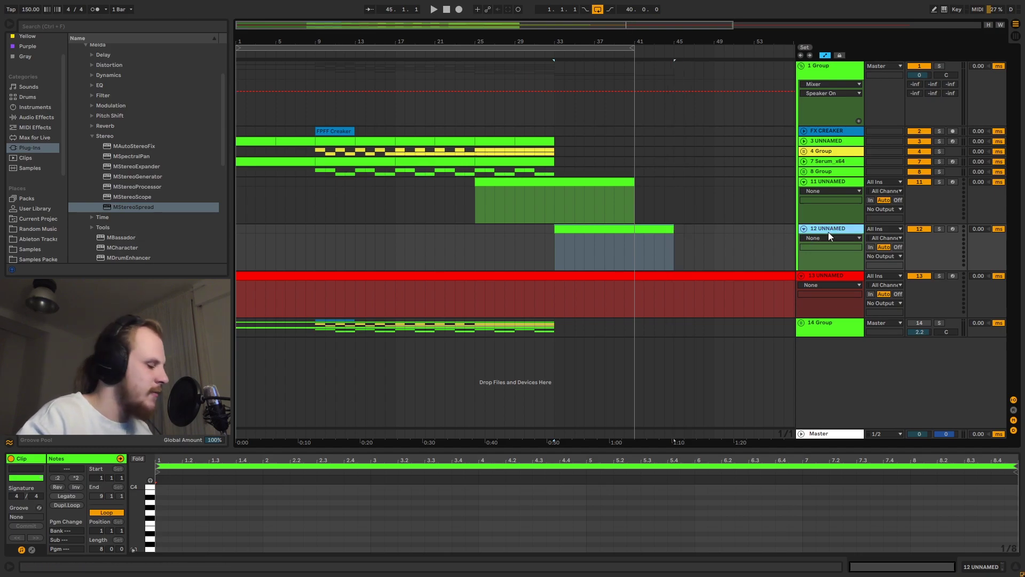
# Add a third MIDI track below 12 UNNAMED with an empty clip from bar 41 to bar 49.
pyautogui.hotkey('ctrl', 'shift', 't')
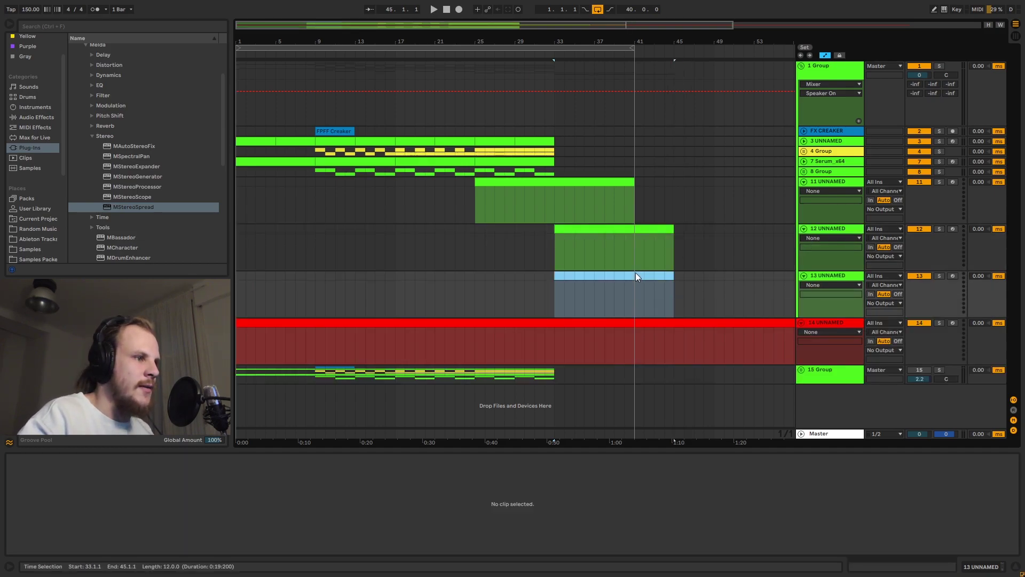
pyautogui.moveTo(635, 275); pyautogui.dragTo(711, 276)
pyautogui.hotkey('ctrl', 'shift', 'm')
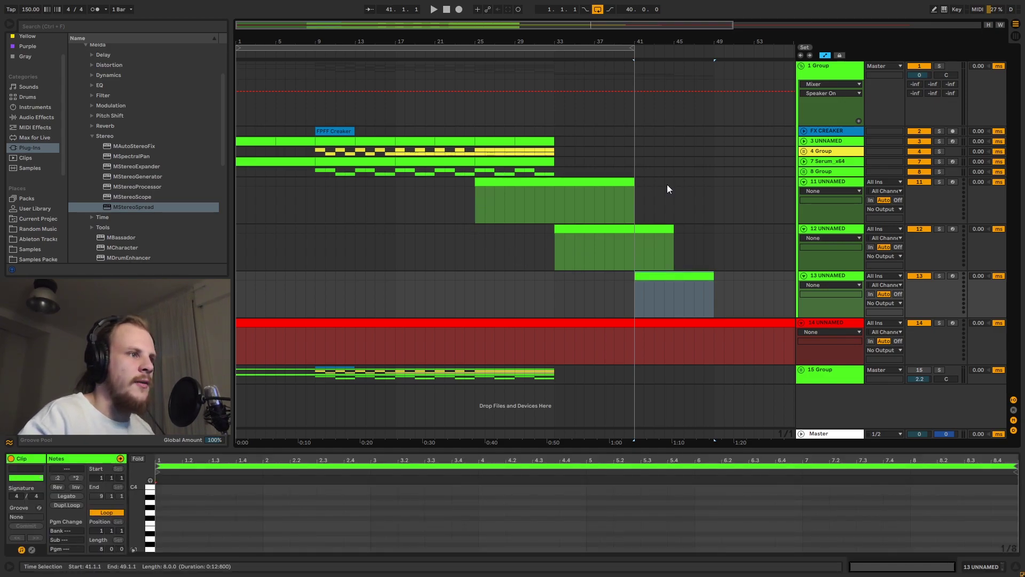
# Examine how the placeholder clips on tracks 11 to 13 overlap and relate to the existing layers from bar 25.
pyautogui.moveTo(483, 237); pyautogui.dragTo(552, 240)
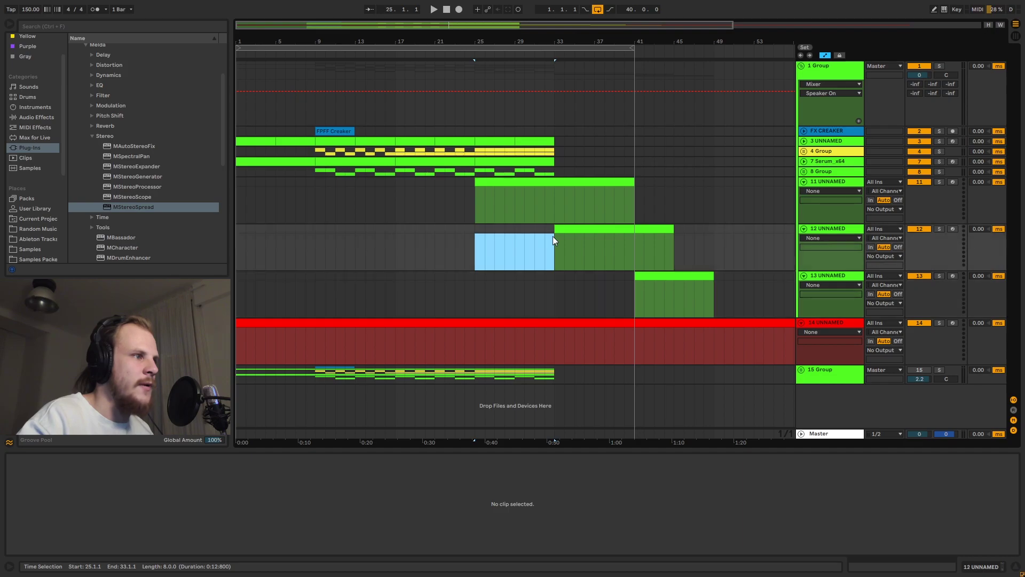
pyautogui.click(690, 276)
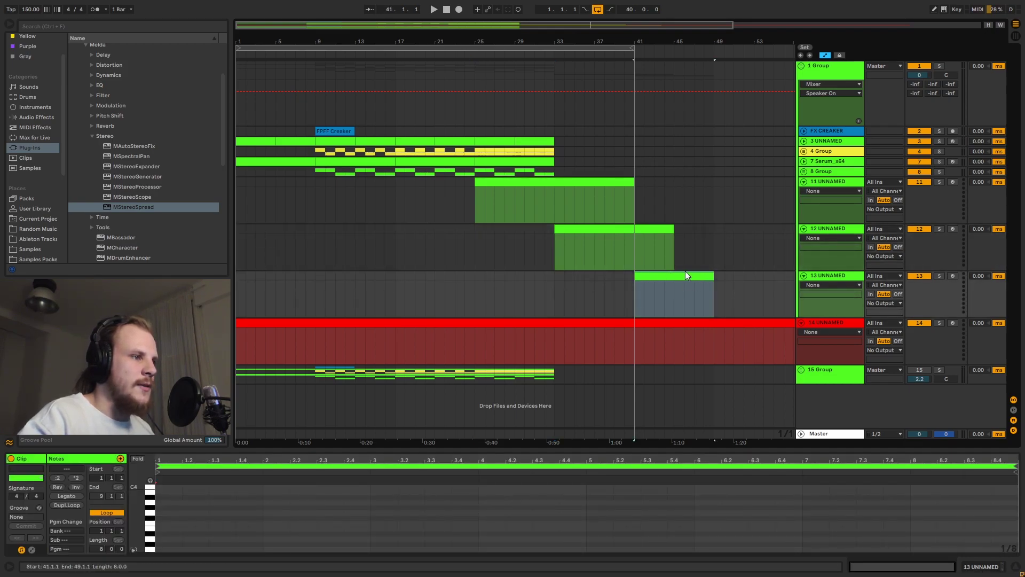
pyautogui.click(660, 229)
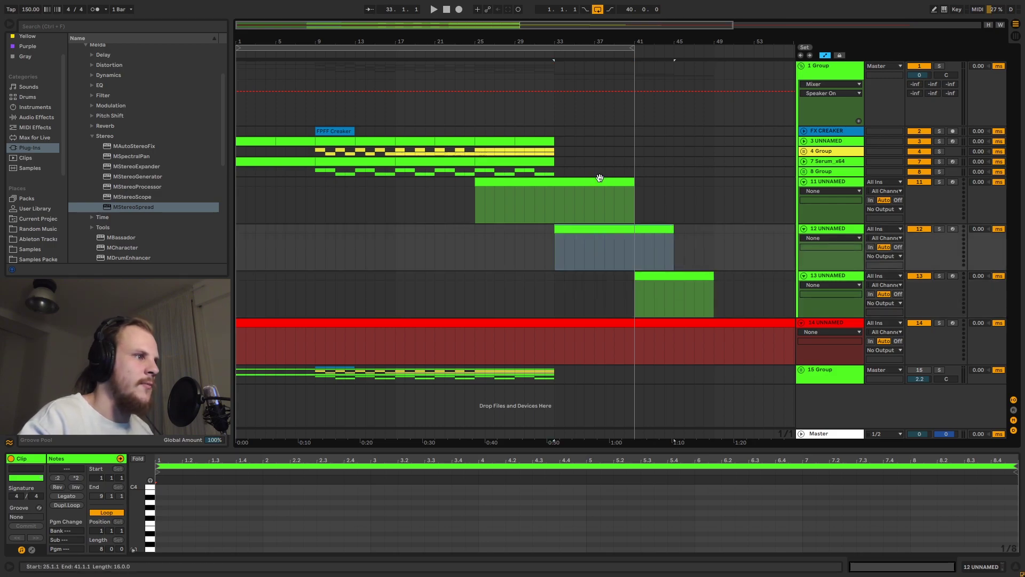
pyautogui.click(632, 184)
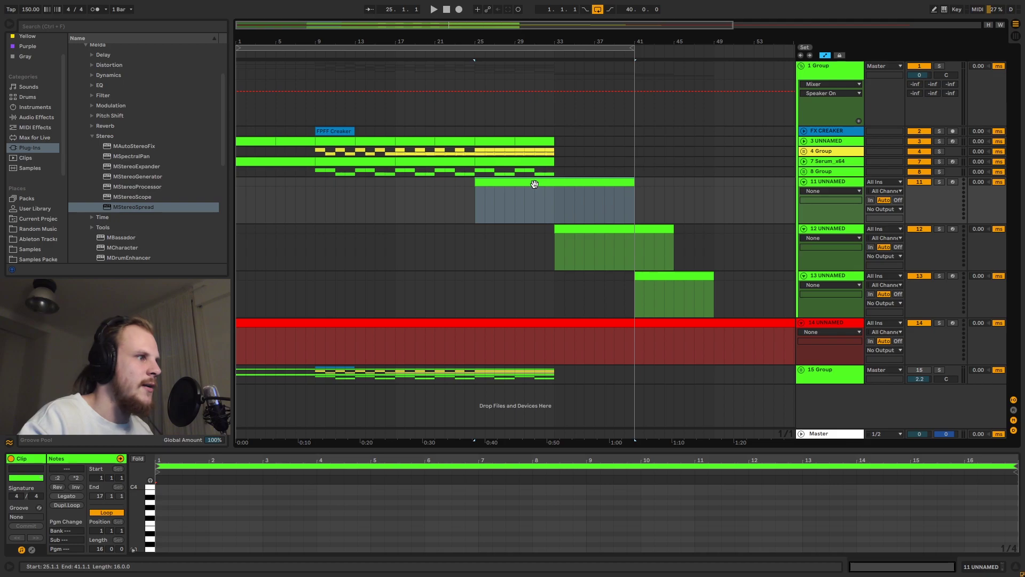
pyautogui.click(497, 161)
pyautogui.moveTo(479, 131); pyautogui.dragTo(549, 133)
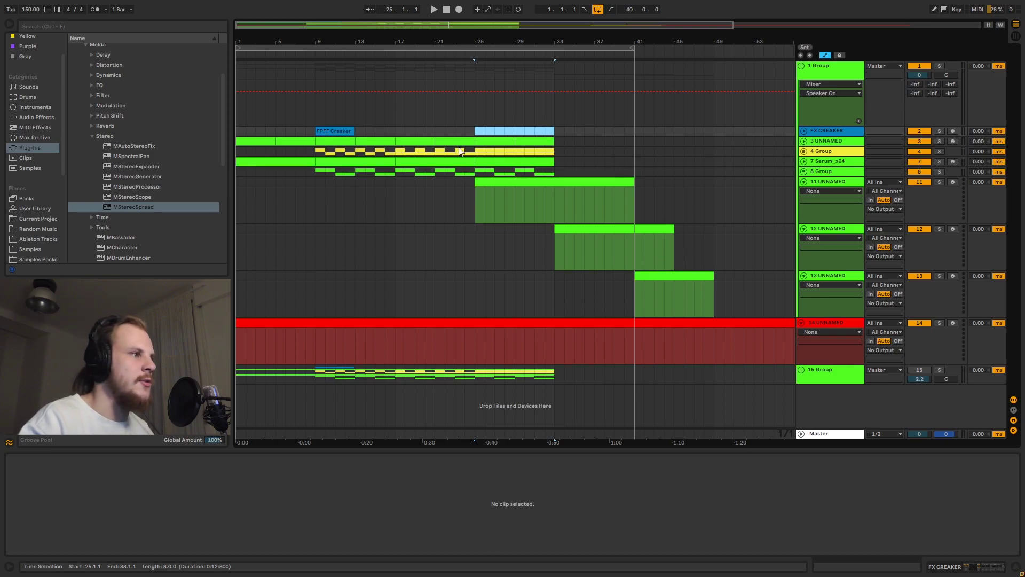
pyautogui.click(471, 132)
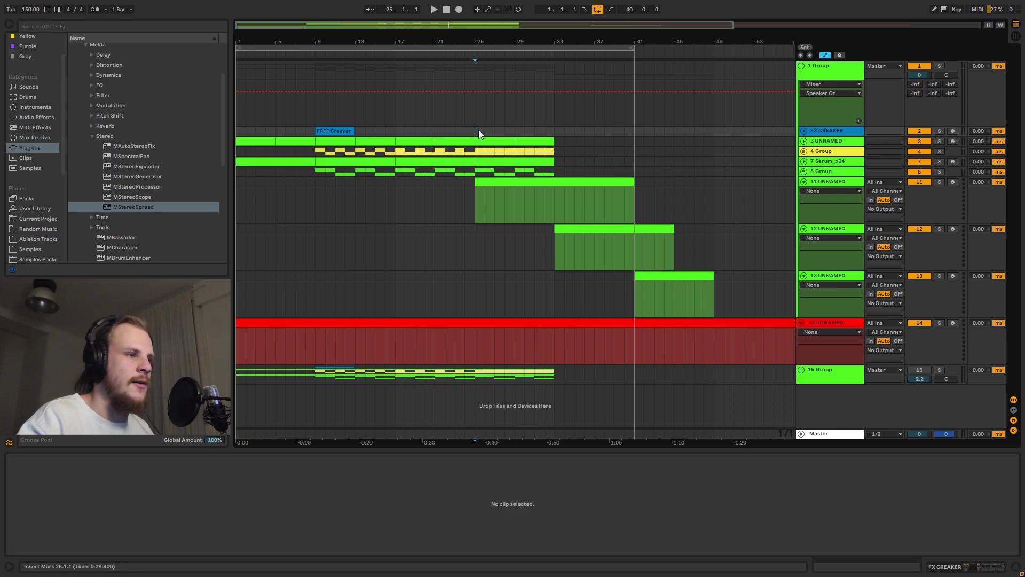
pyautogui.click(646, 288)
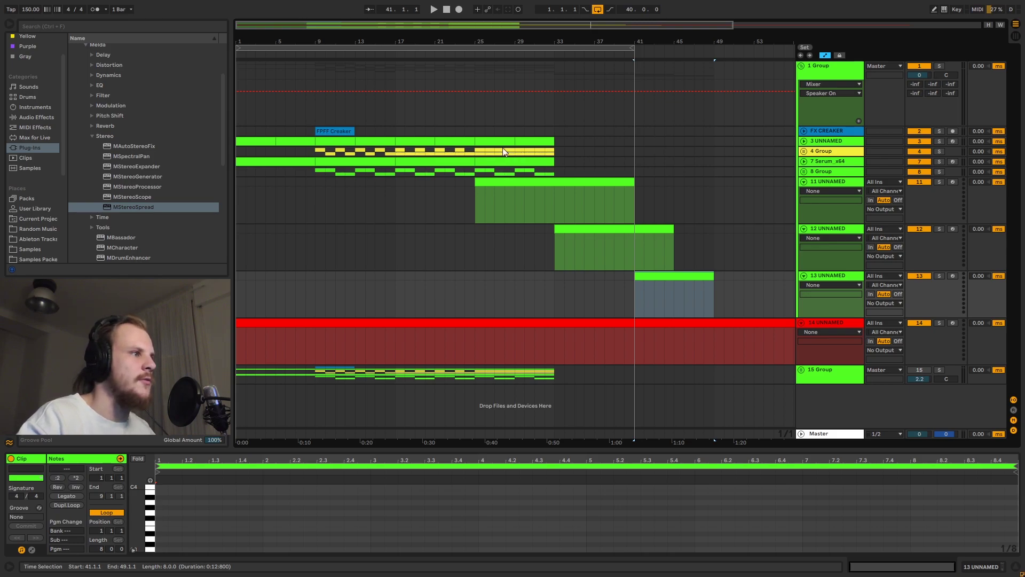
# Set the arrangement loop to bars 1 through 49 and fold tracks 11, 12 and 13 UNNAMED.
pyautogui.click(480, 134)
pyautogui.moveTo(660, 42)
pyautogui.mouseDown()
pyautogui.moveTo(501, 44)
pyautogui.moveTo(554, 46)
pyautogui.mouseUp()
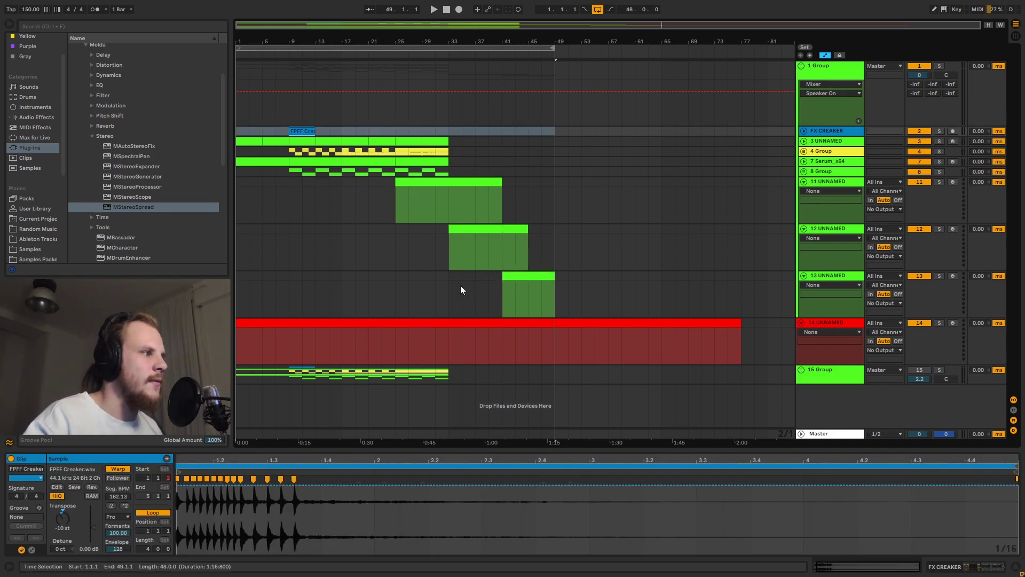
pyautogui.click(804, 181)
pyautogui.click(803, 191)
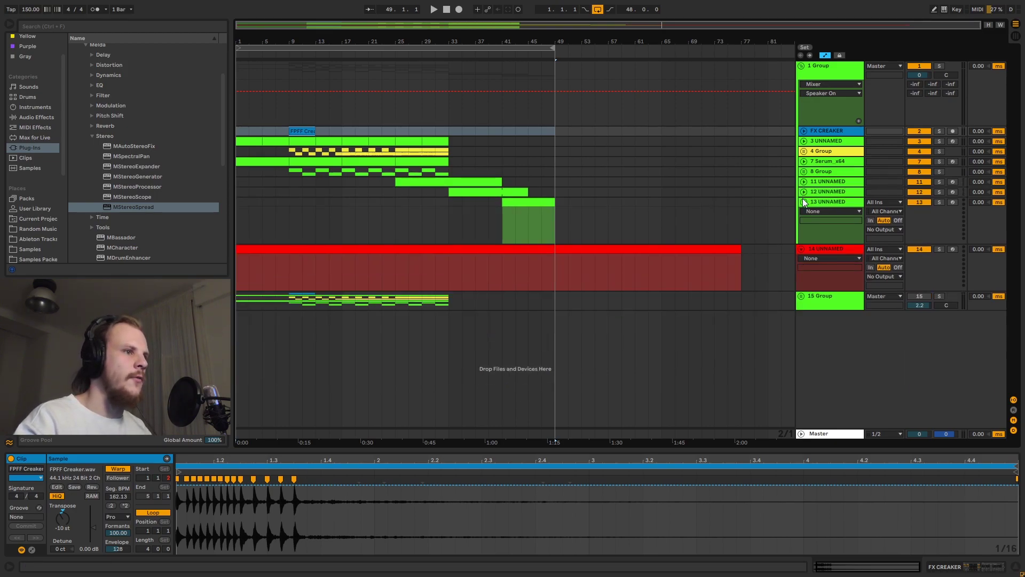
pyautogui.click(803, 201)
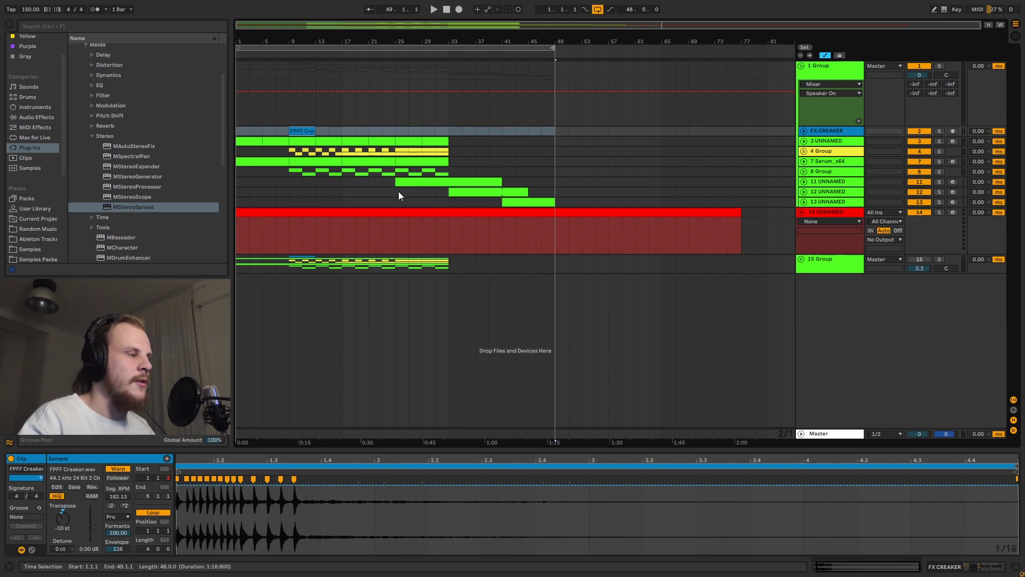
# Unfold 4 Group to check its 6 Serum_x64 track, and fold the group again.
pyautogui.doubleClick(818, 153)
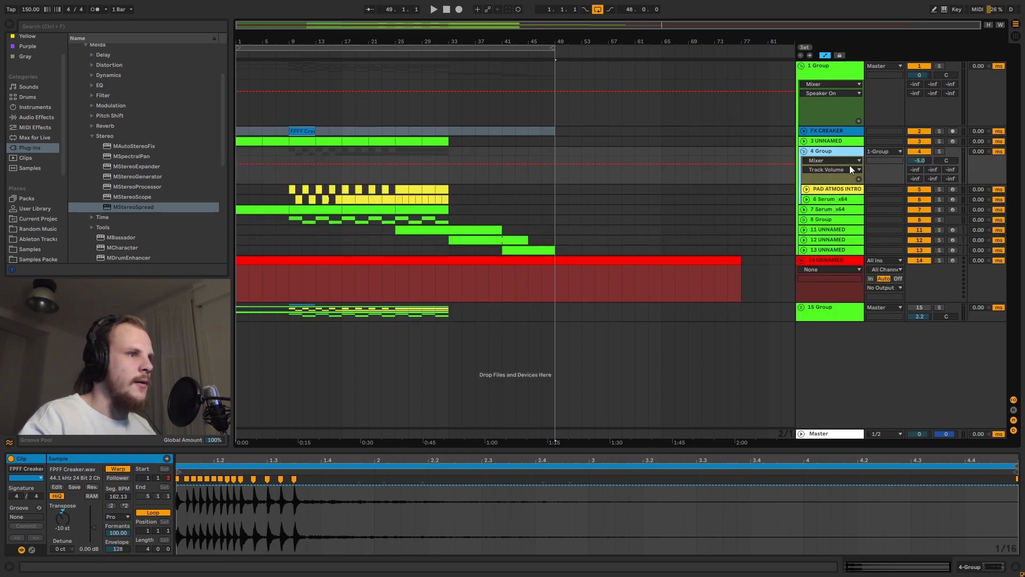
pyautogui.click(830, 200)
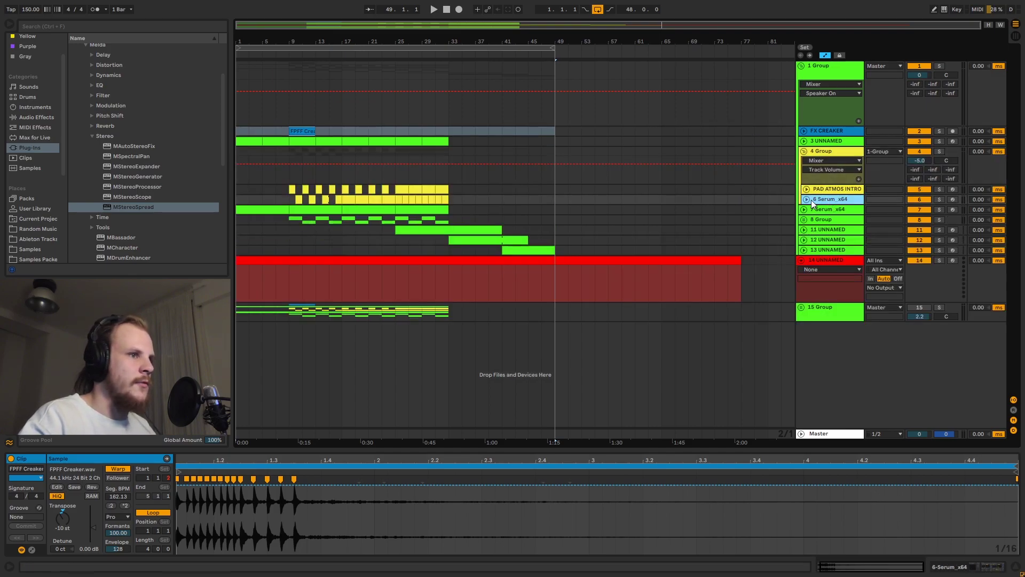
pyautogui.click(804, 152)
# Unfold and solo 7 Serum_x64, and open its Serum plug-in window.
pyautogui.click(804, 161)
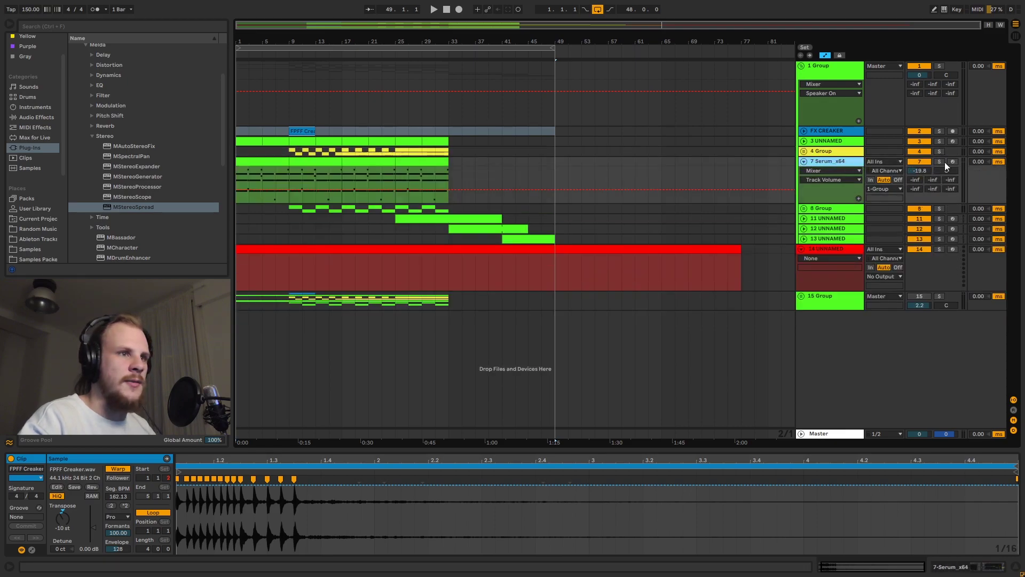
pyautogui.click(939, 161)
pyautogui.doubleClick(834, 162)
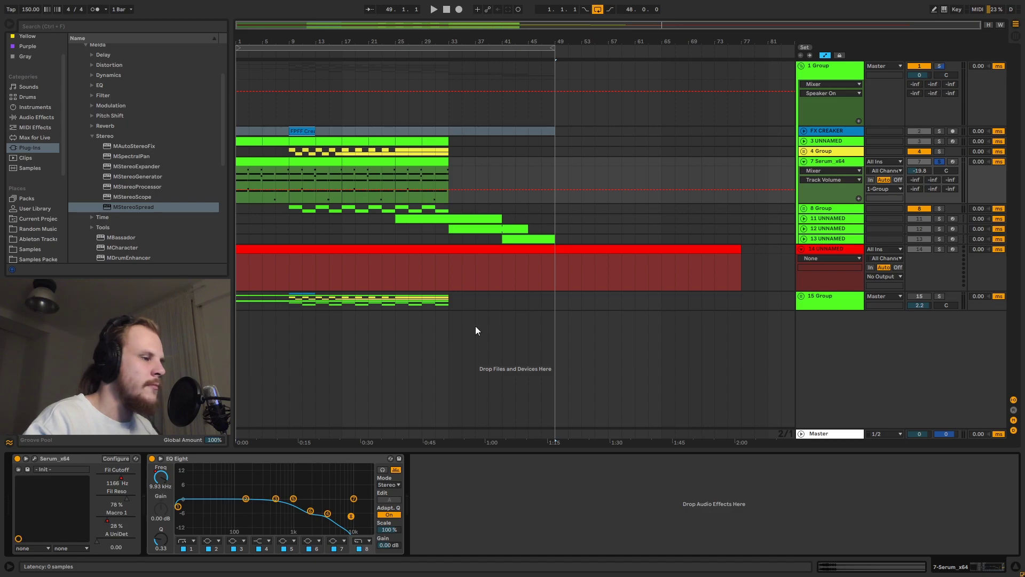
pyautogui.hotkey('ctrl', 'alt', 'p')
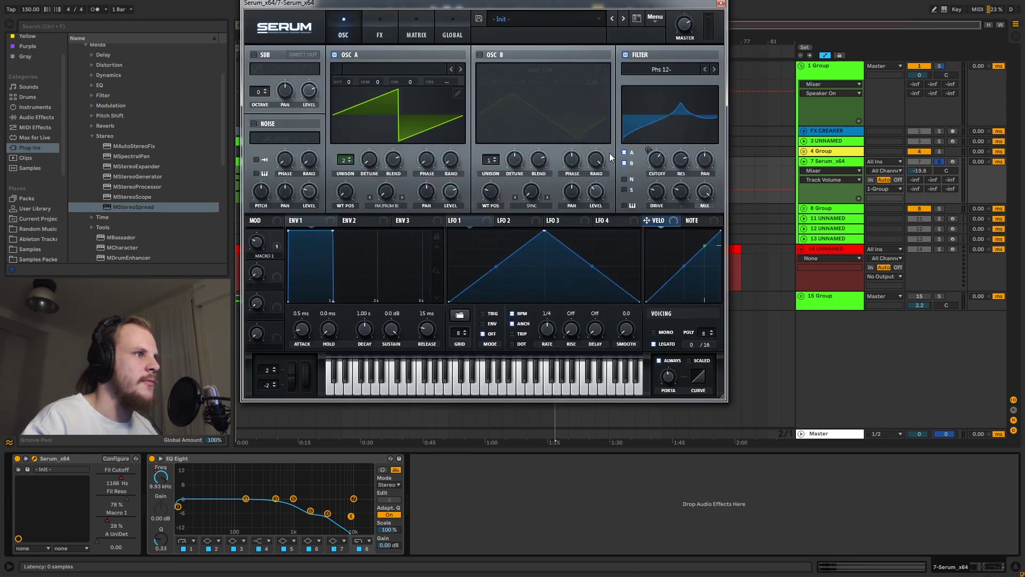
# Show the cutoff of Serum's effects filter as the automation lane on 7 Serum_x64.
pyautogui.click(380, 21)
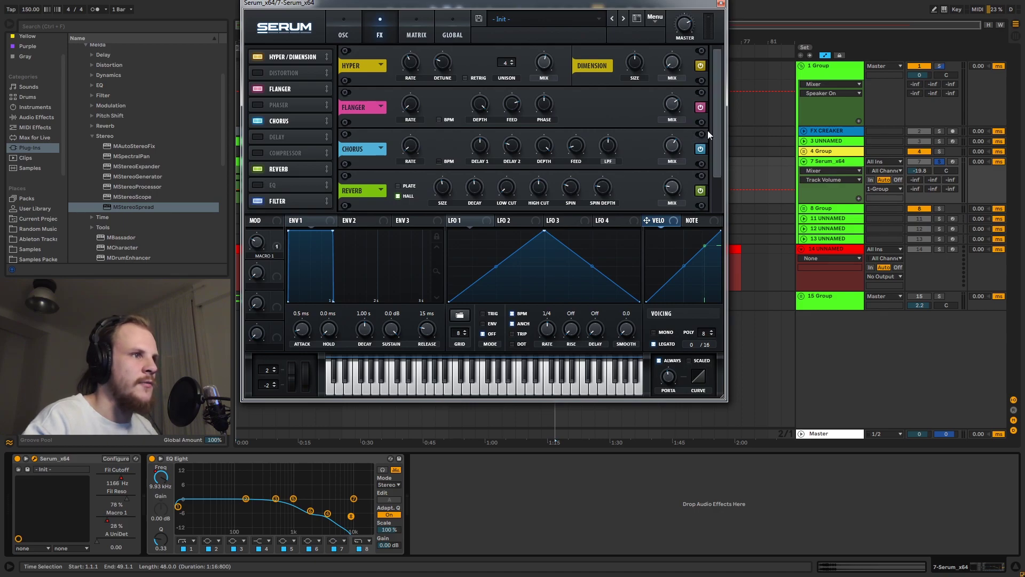
pyautogui.moveTo(718, 130); pyautogui.dragTo(713, 181)
pyautogui.click(489, 194)
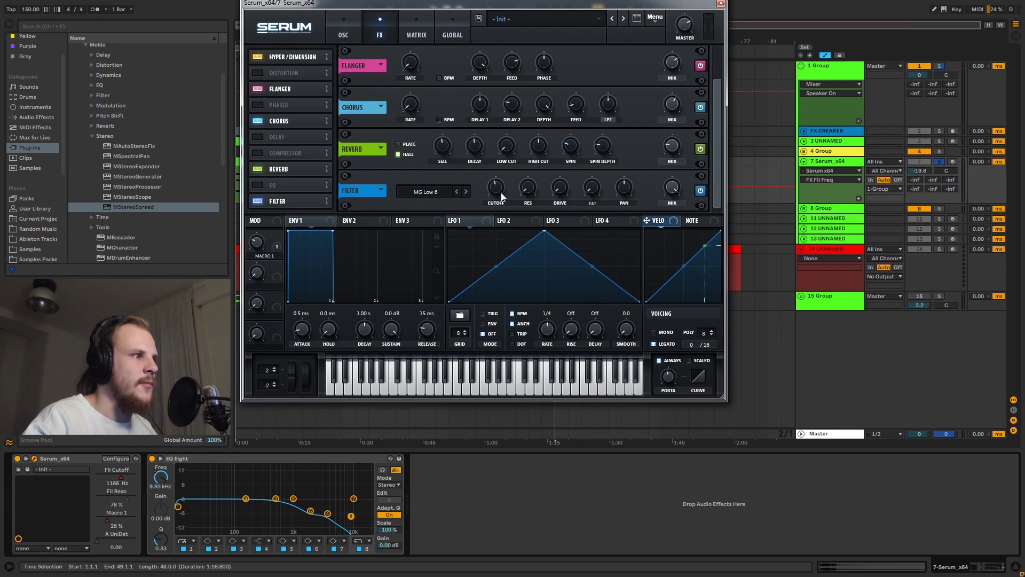
# Close the Serum window, then unsolo and fold 7 Serum_x64.
pyautogui.click(720, 3)
pyautogui.click(805, 161)
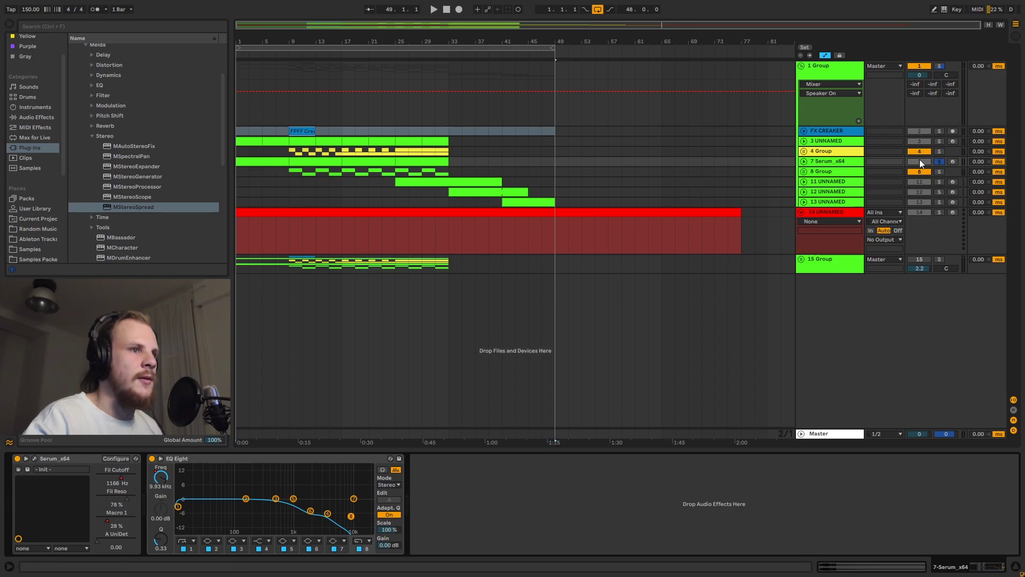
pyautogui.click(939, 161)
pyautogui.click(804, 160)
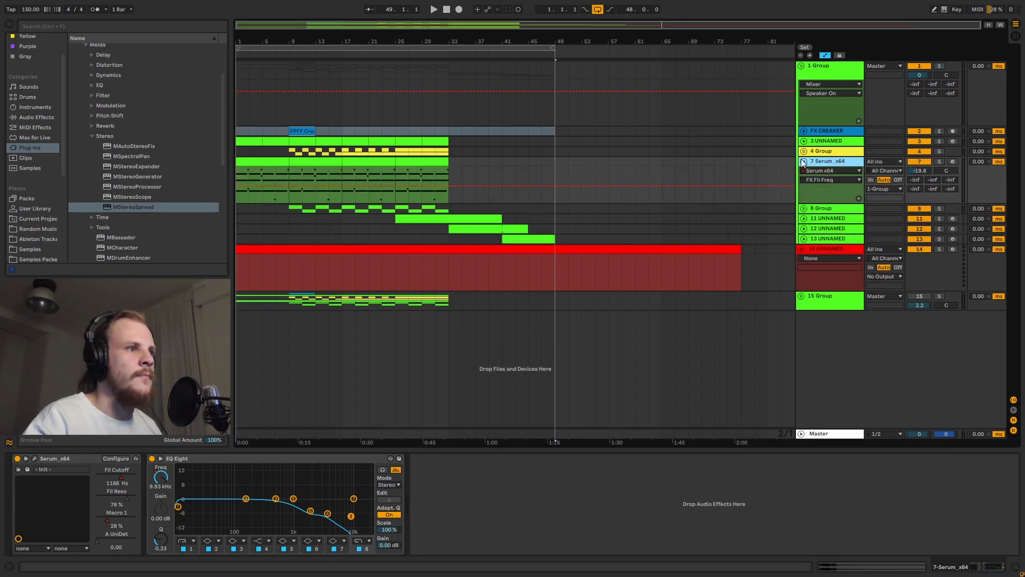
pyautogui.click(803, 162)
# Place the insert marker at bar 25 on FX CREAKER, then select and unfold 4 Group.
pyautogui.click(397, 132)
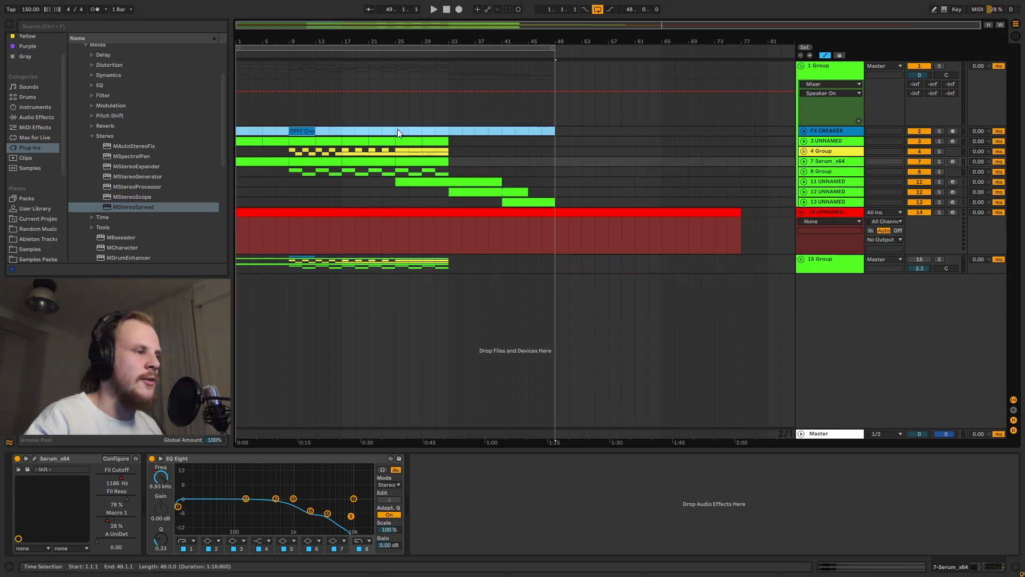
pyautogui.click(395, 132)
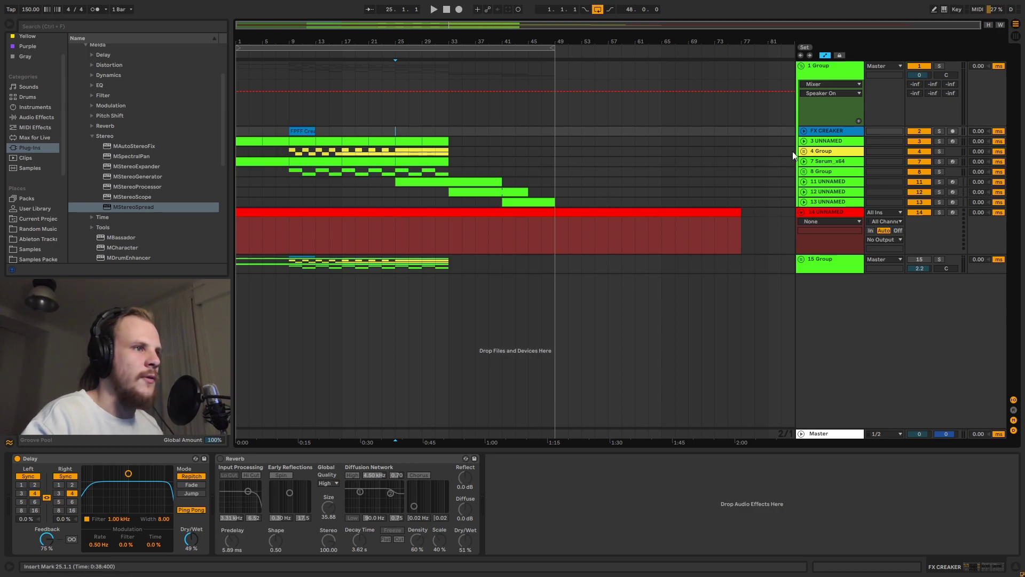
pyautogui.click(822, 152)
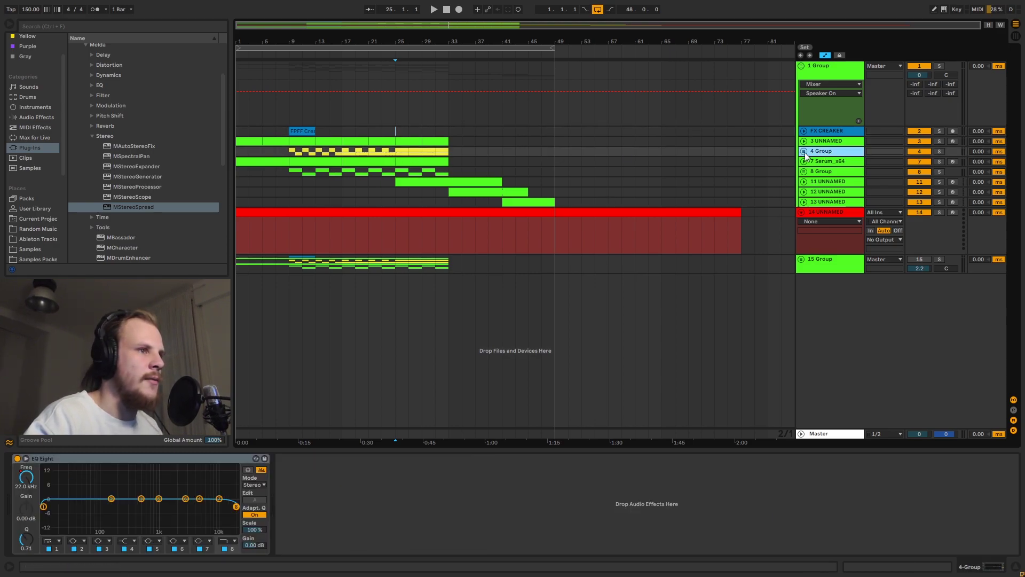
pyautogui.click(837, 161)
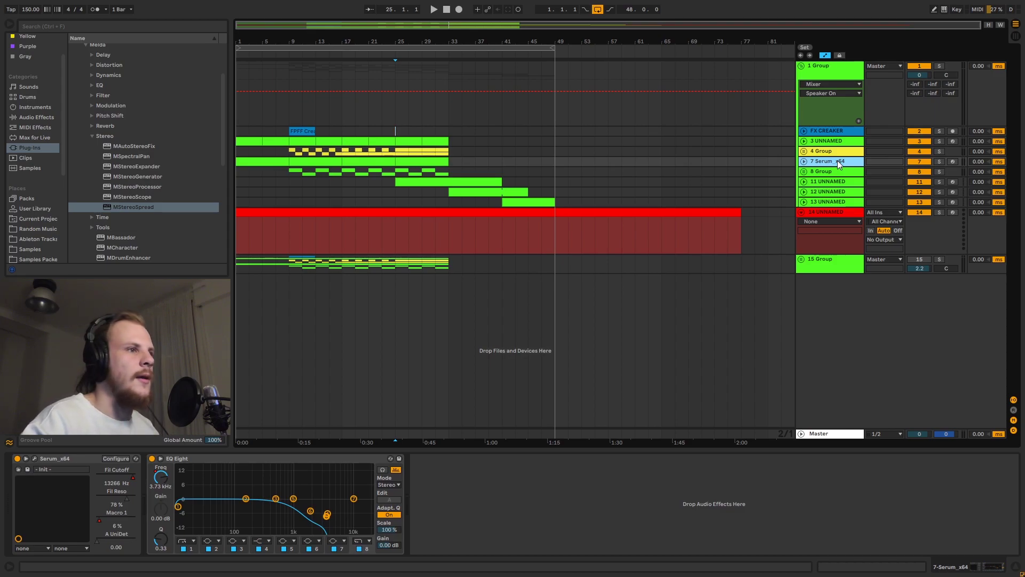
pyautogui.click(835, 153)
pyautogui.click(804, 151)
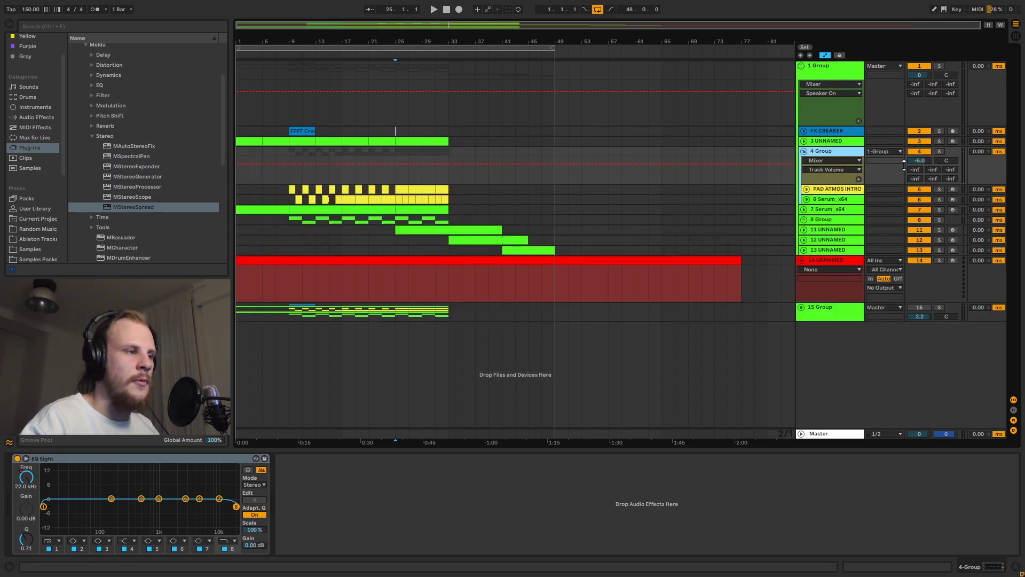